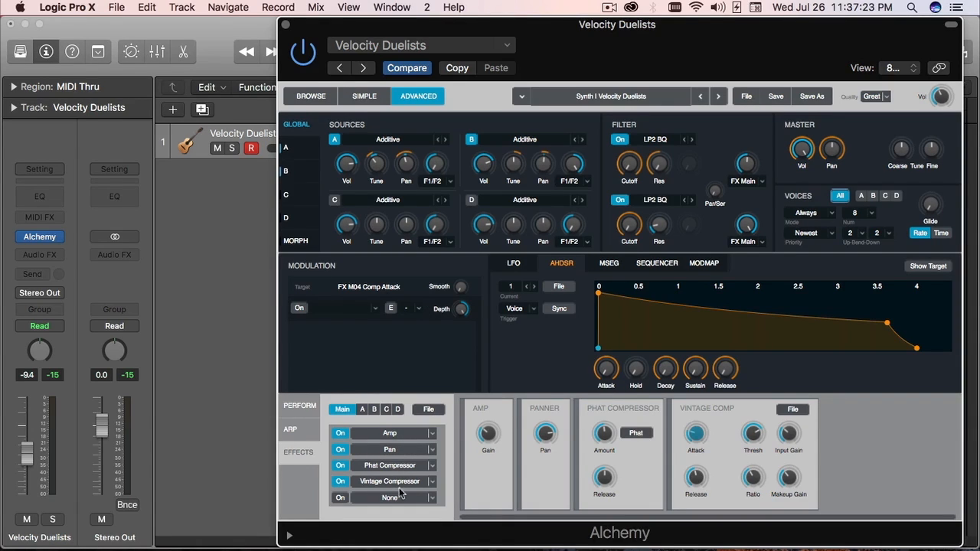
Clear the Amp, Pan, Phat Compressor and Vintage Compressor effects from the Main effects rack.
left_click(430, 435)
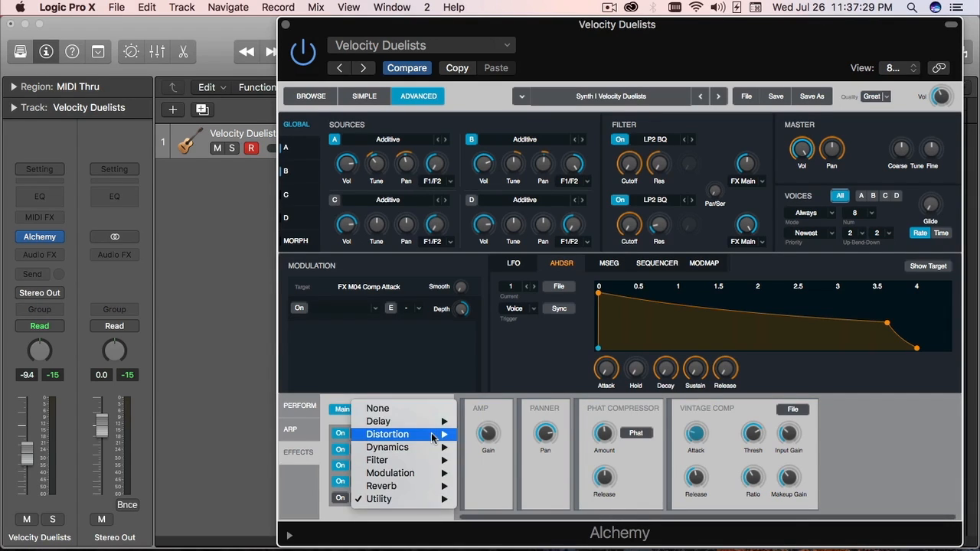
left_click(378, 408)
left_click(431, 450)
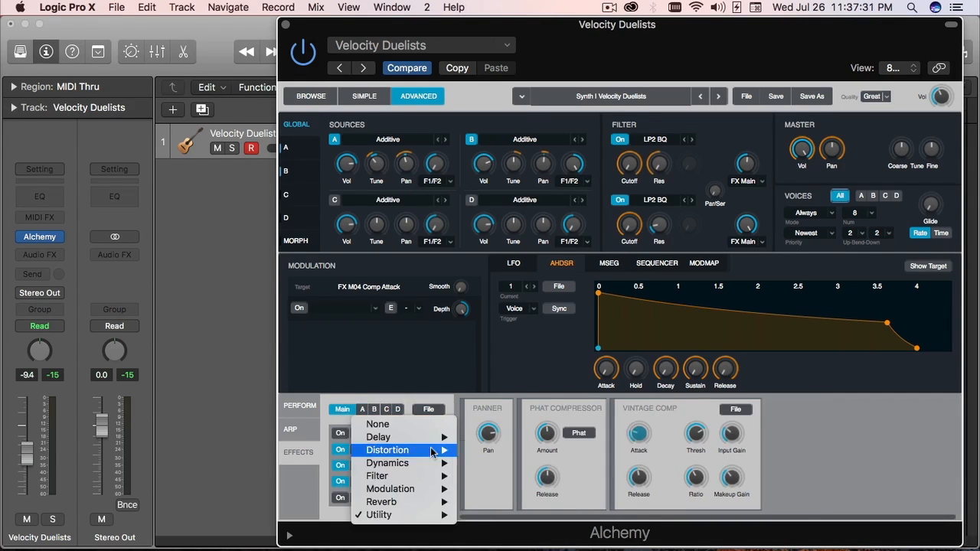
left_click(421, 426)
left_click(434, 466)
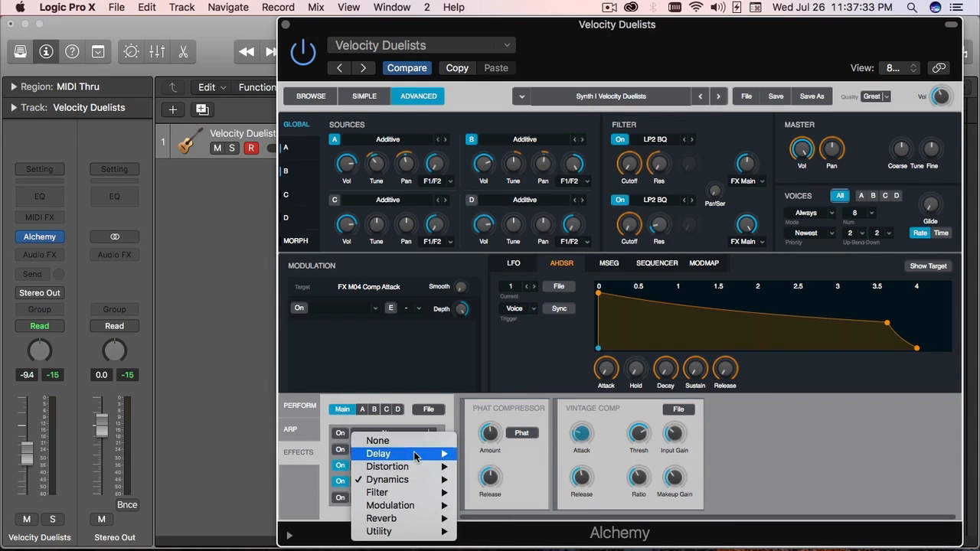
left_click(377, 440)
left_click(417, 465)
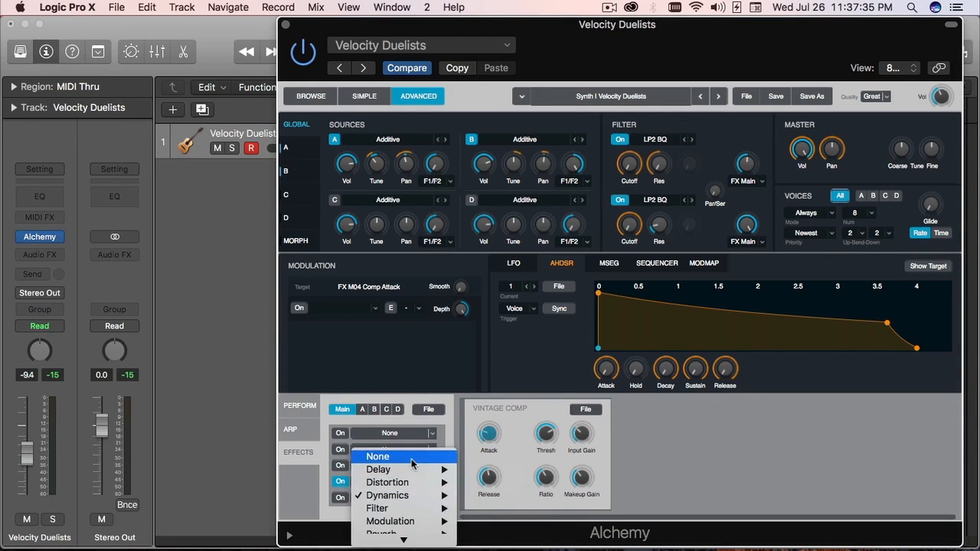
left_click(412, 462)
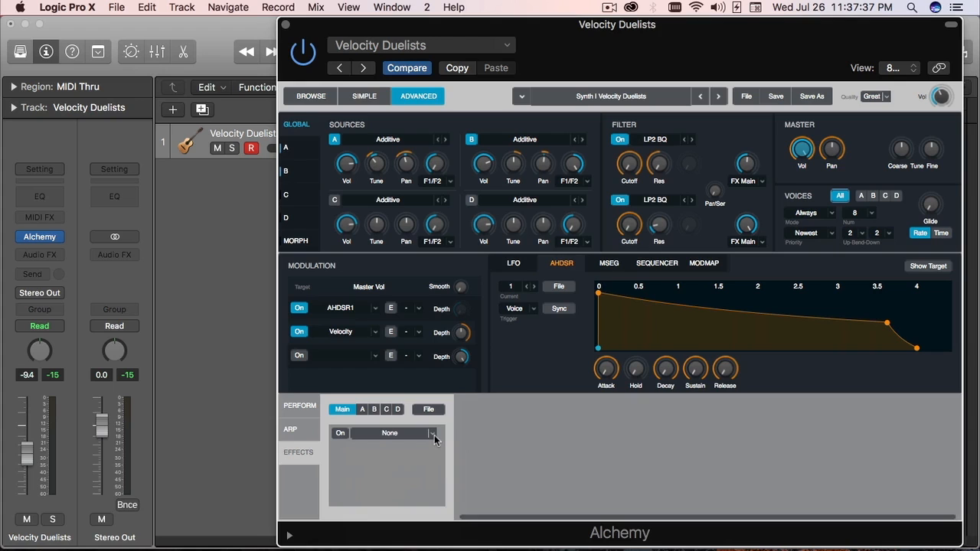
Add a Bandpass Filter to the first slot of the Main effects rack.
left_click(433, 434)
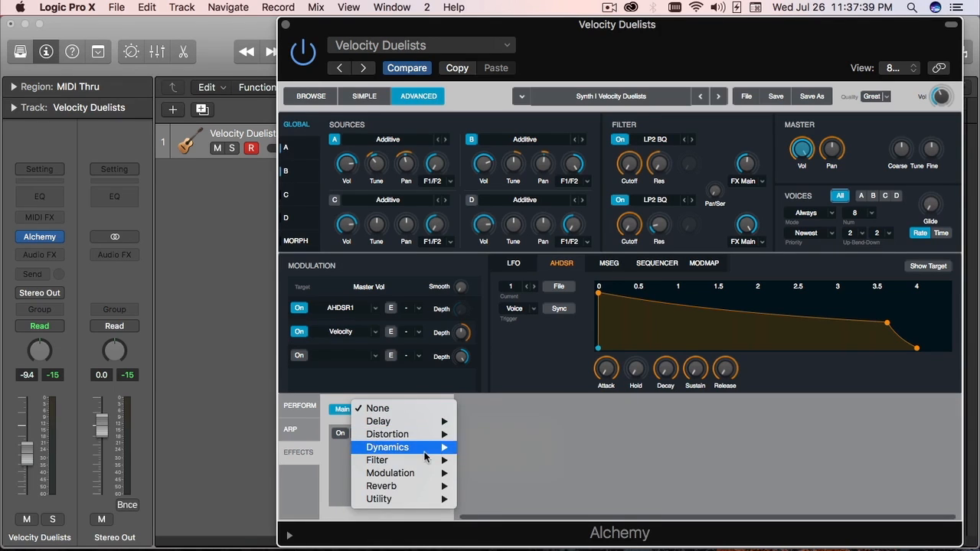
mouse_move(425, 460)
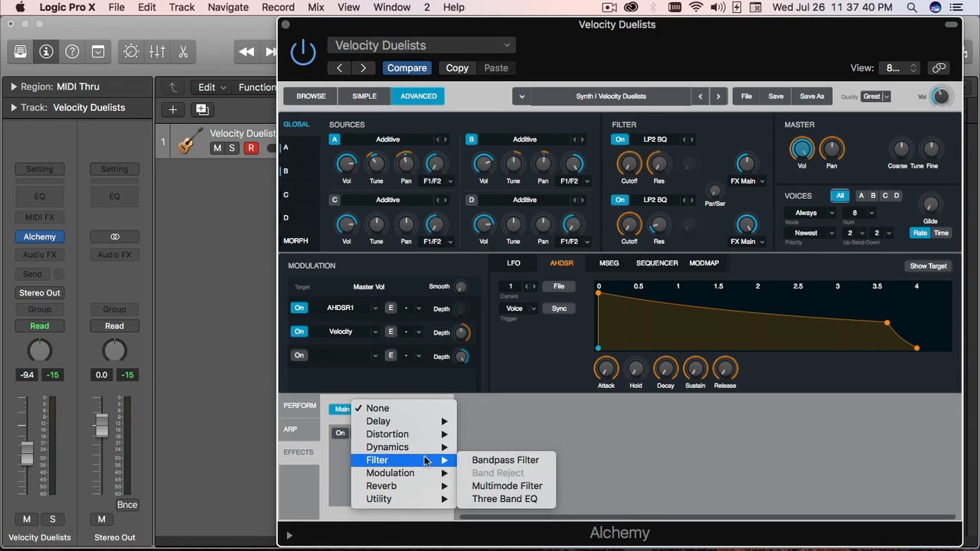
left_click(539, 461)
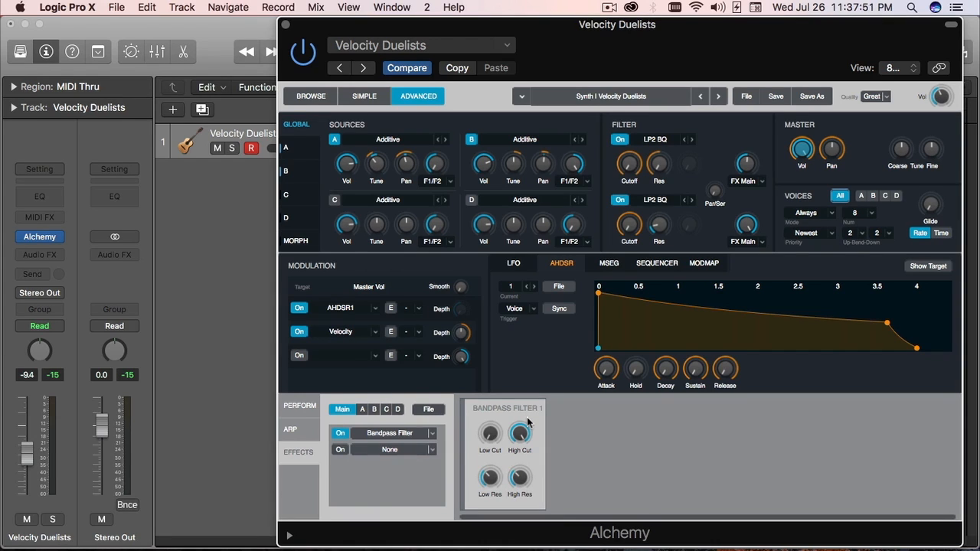
mouse_move(492, 459)
mouse_move(517, 434)
Examine the Bandpass Filter's controls and the other filter effects offered for the first Main slot.
left_click(438, 433)
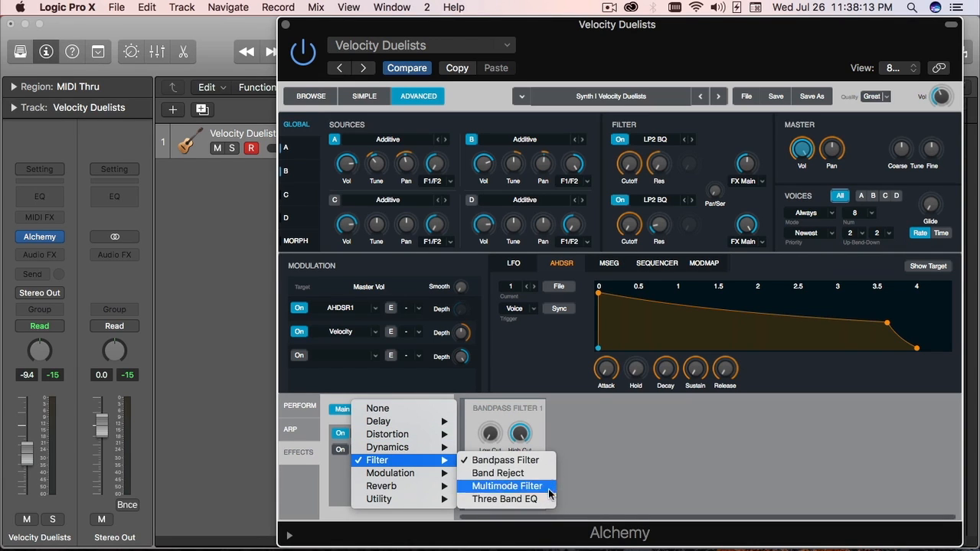
left_click(548, 422)
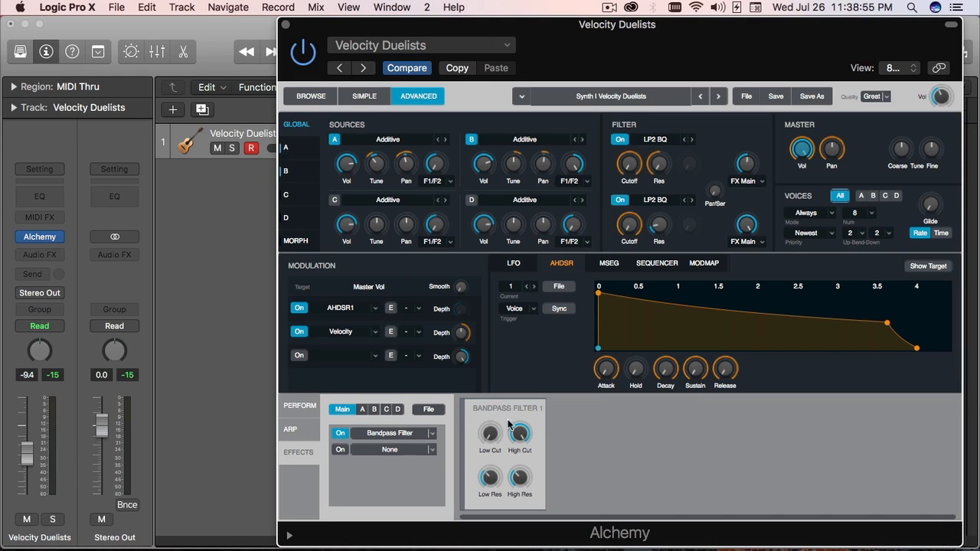
mouse_move(508, 470)
left_click(434, 434)
mouse_move(432, 460)
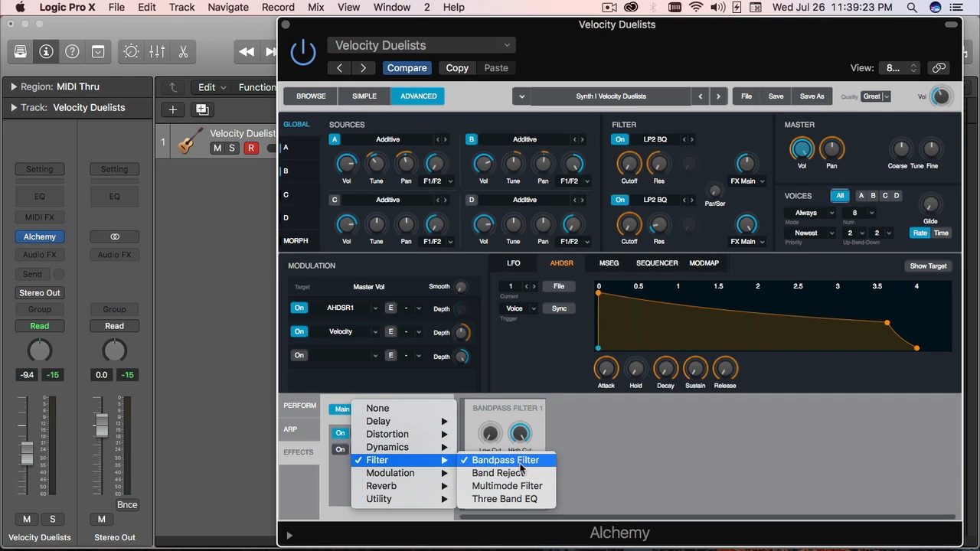
left_click(576, 453)
Clear the Bandpass Filter from the first Main effects slot and load it there again.
left_click(417, 433)
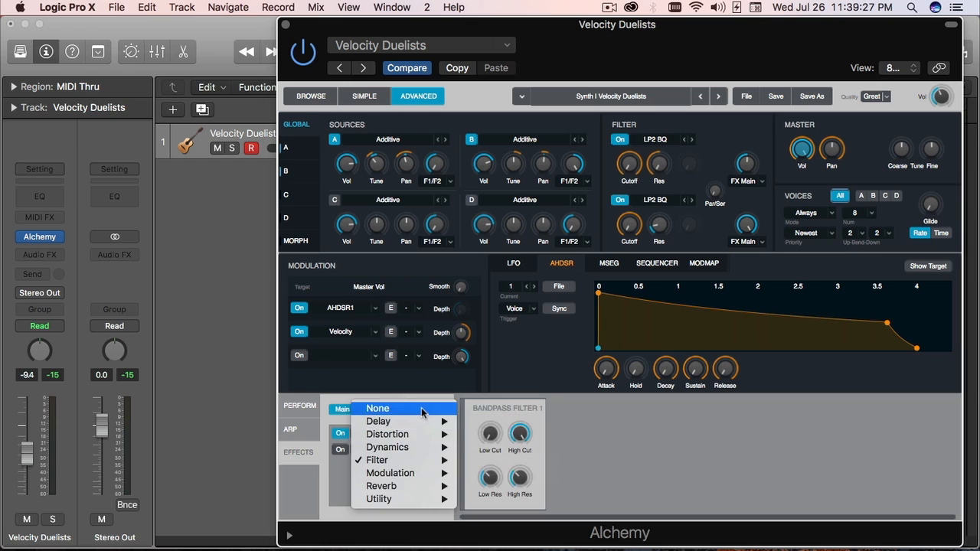
left_click(422, 411)
left_click(430, 433)
mouse_move(430, 462)
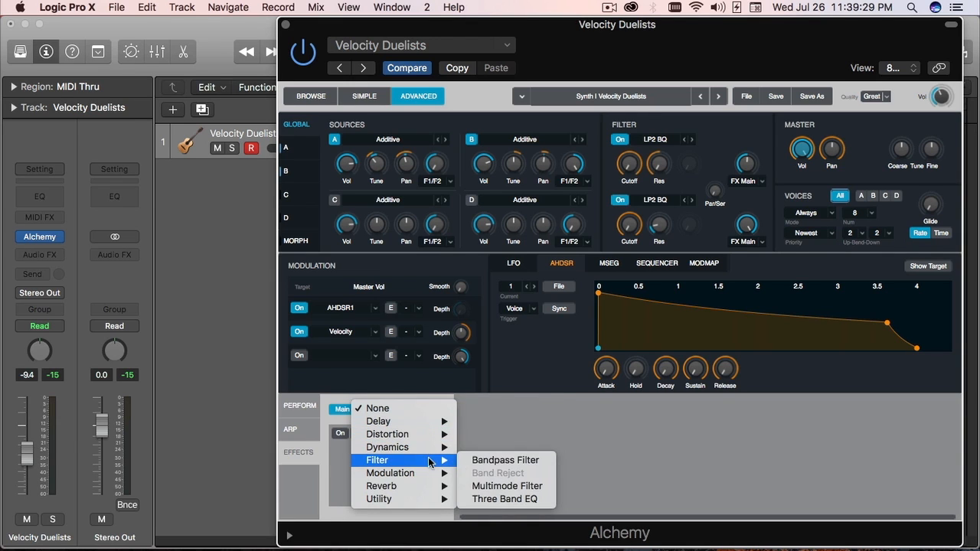
left_click(531, 460)
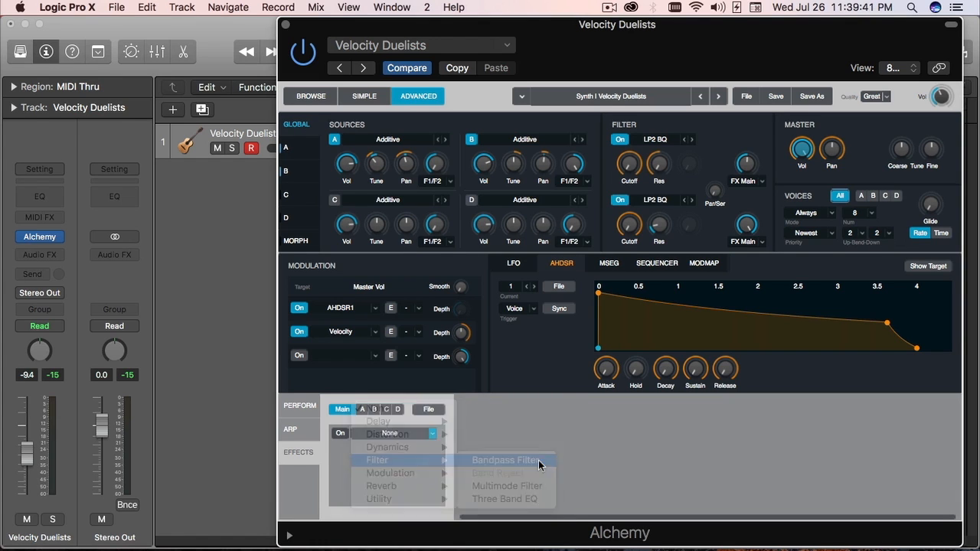
Compare the Band Reject option in the filter effects list with the Bandpass Filter's cut and resonance controls.
left_click(433, 433)
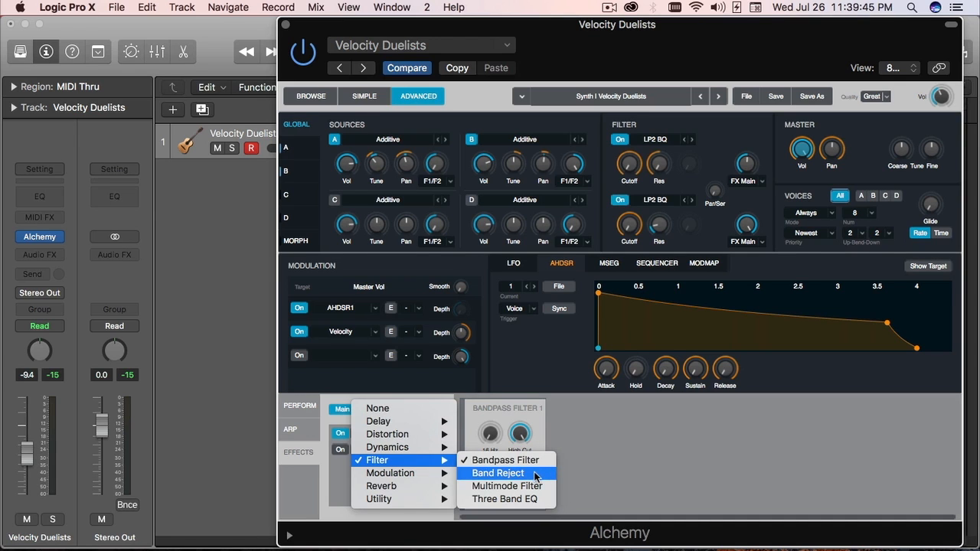
left_click(579, 461)
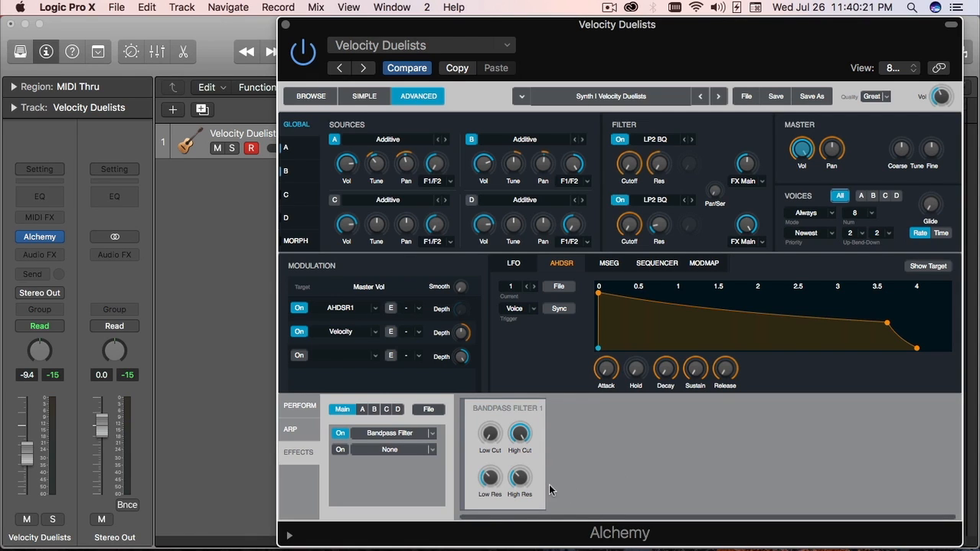
mouse_move(506, 487)
mouse_move(521, 434)
Add a Band Reject filter to the second Main effects slot, after the Bandpass Filter.
left_click(432, 434)
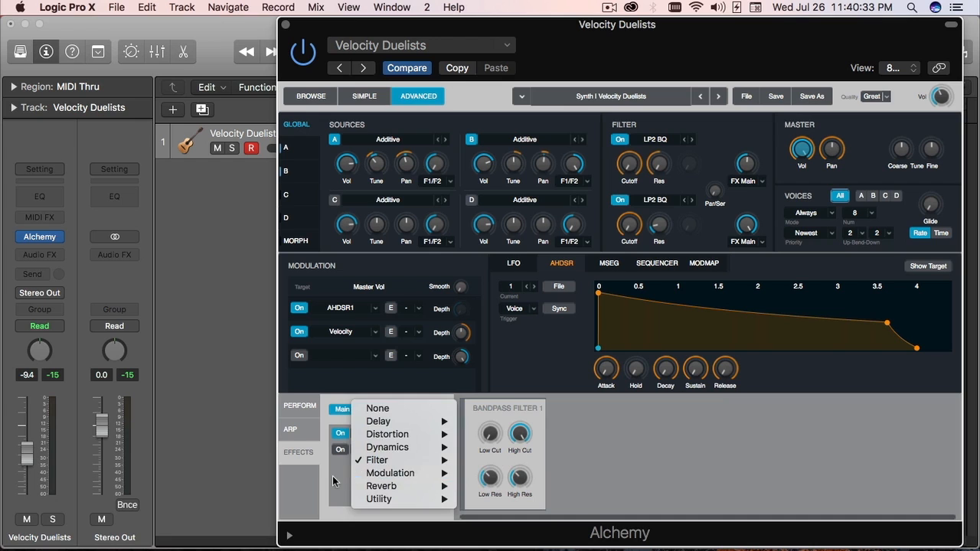
left_click(333, 478)
left_click(433, 450)
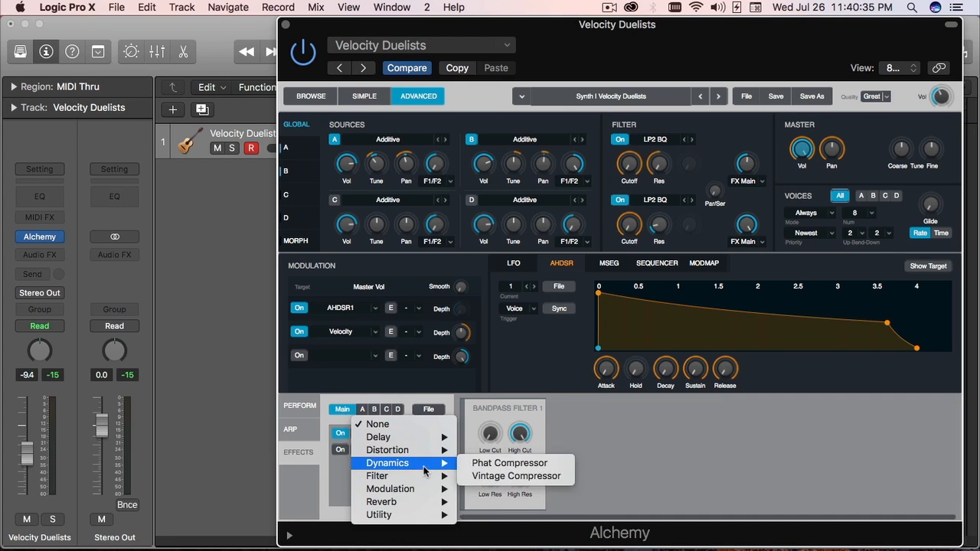
mouse_move(424, 476)
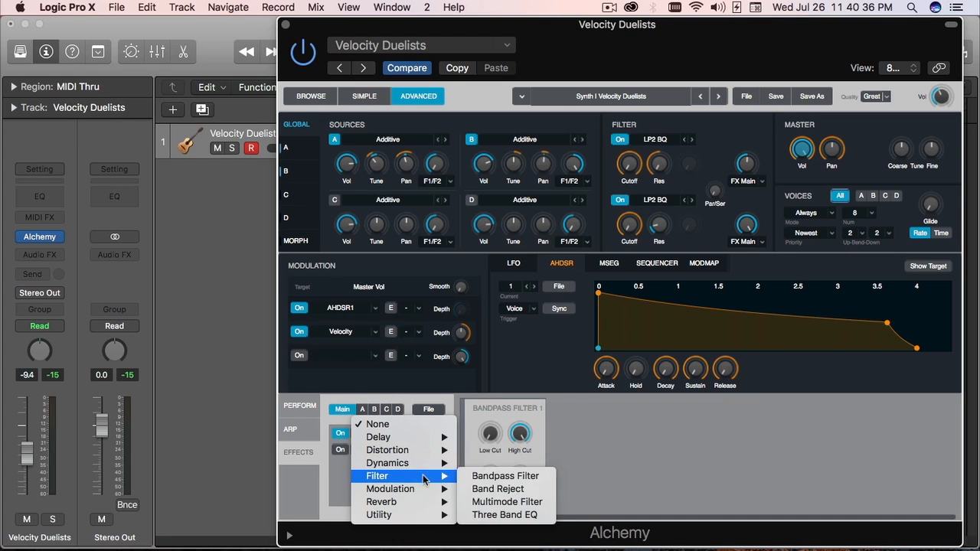
left_click(506, 489)
left_click(385, 434)
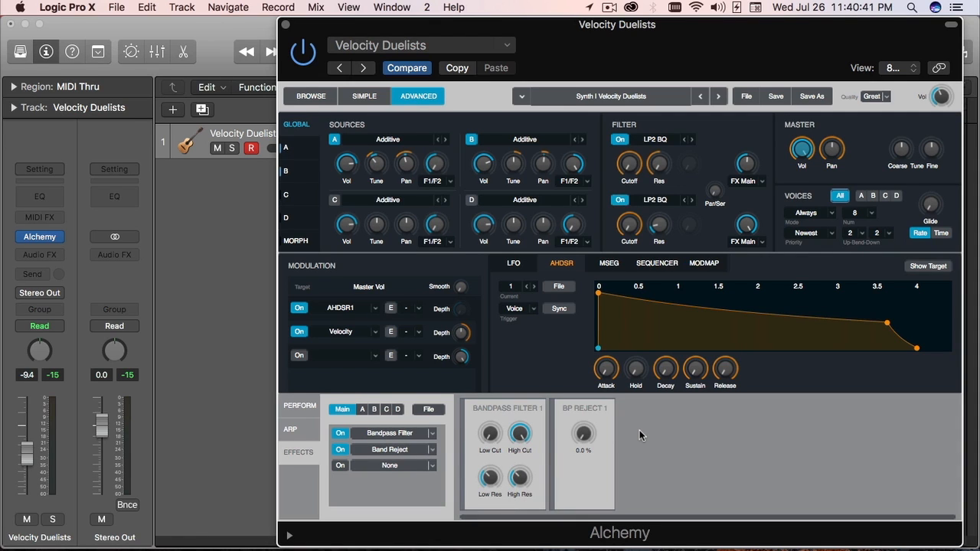
Raise the Band Reject filter's Mix to about 27%.
mouse_move(583, 437)
mouse_move(589, 441)
left_mouse_down()
mouse_move(587, 403)
mouse_move(591, 434)
left_mouse_up()
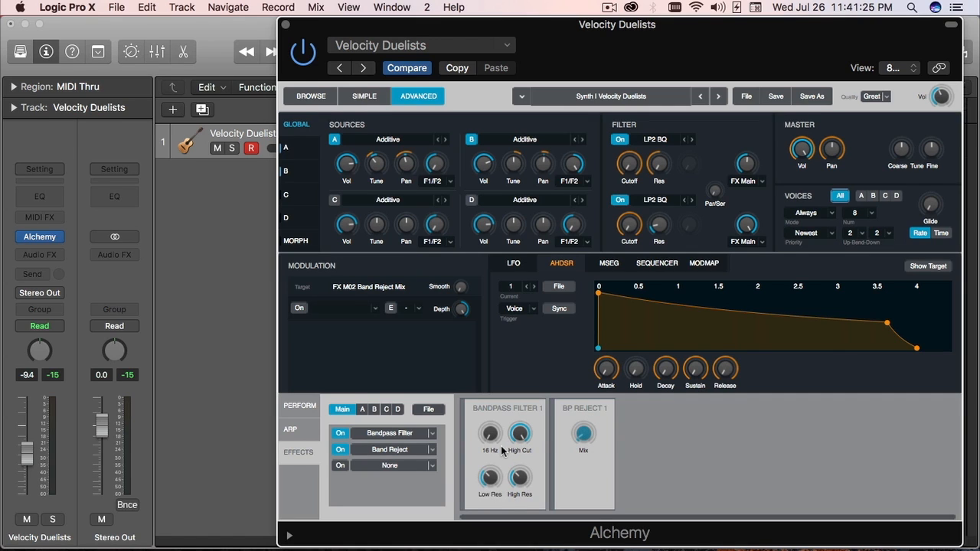
left_click_drag(586, 439, 586, 417)
Add a Multimode Filter to the third Main effects slot.
left_click(434, 465)
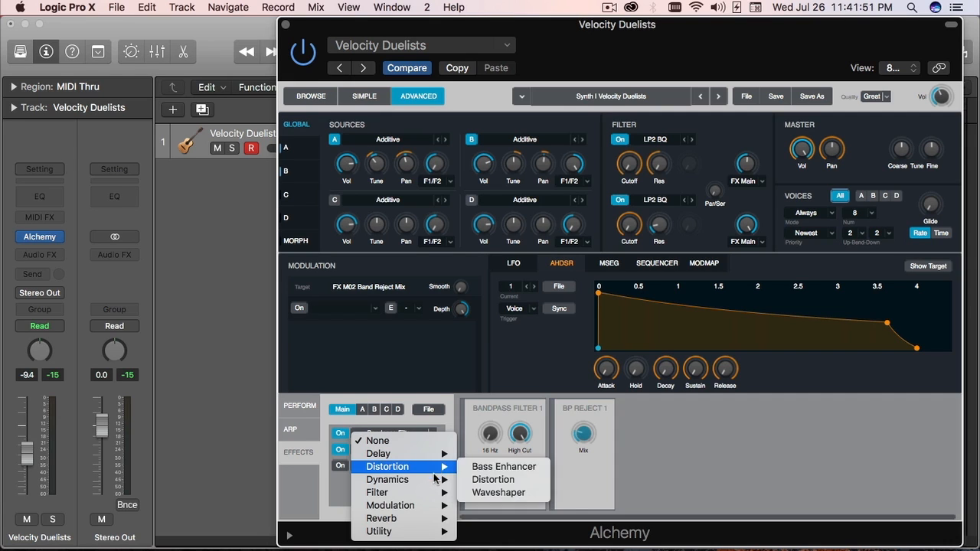
mouse_move(427, 494)
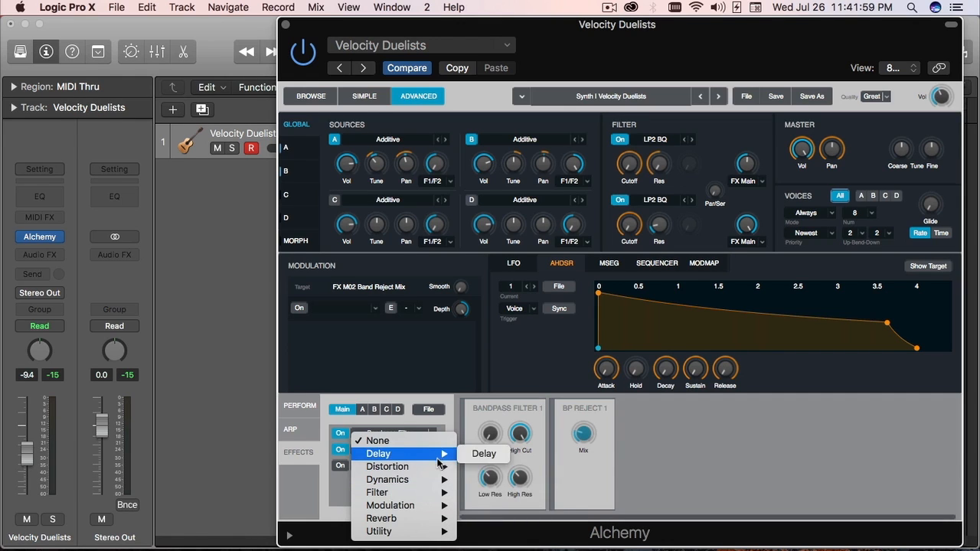
mouse_move(440, 469)
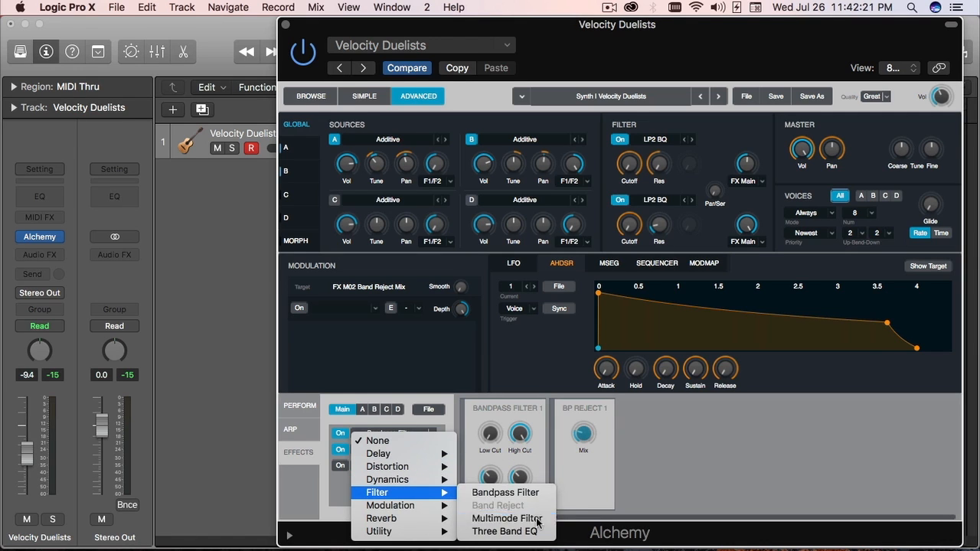
left_click(506, 518)
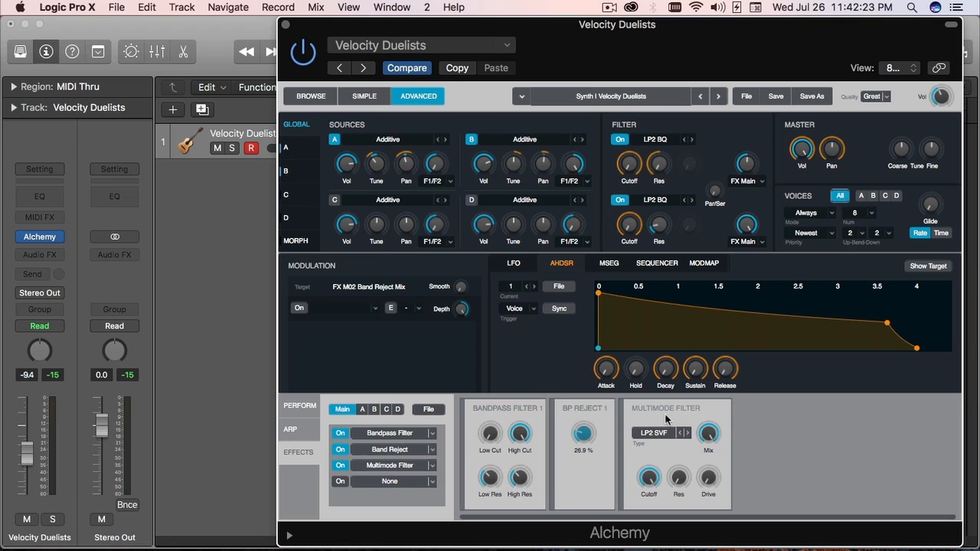
Compare the filter types offered by the Multimode Filter effect with those in the synth's main filter section.
left_click_drag(708, 434, 708, 434)
left_click(668, 435)
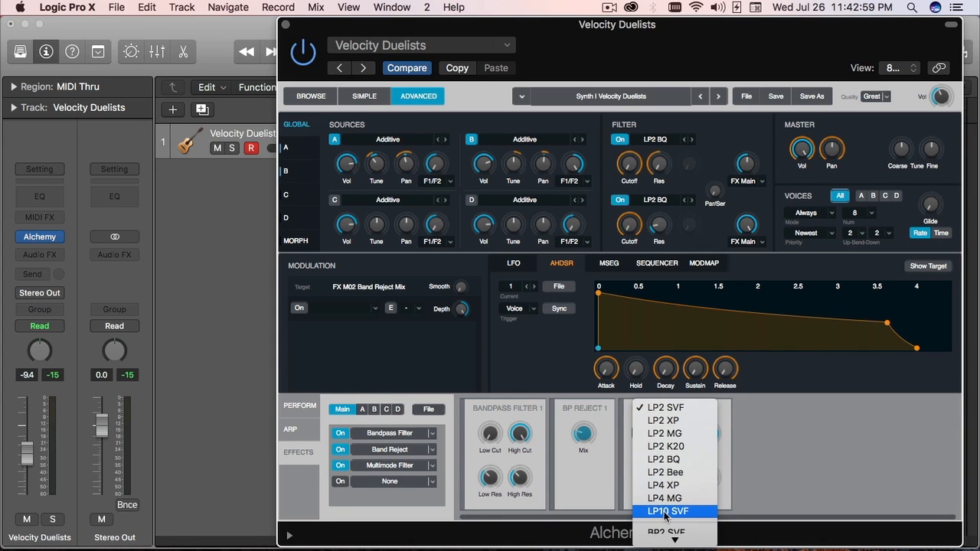
mouse_move(674, 541)
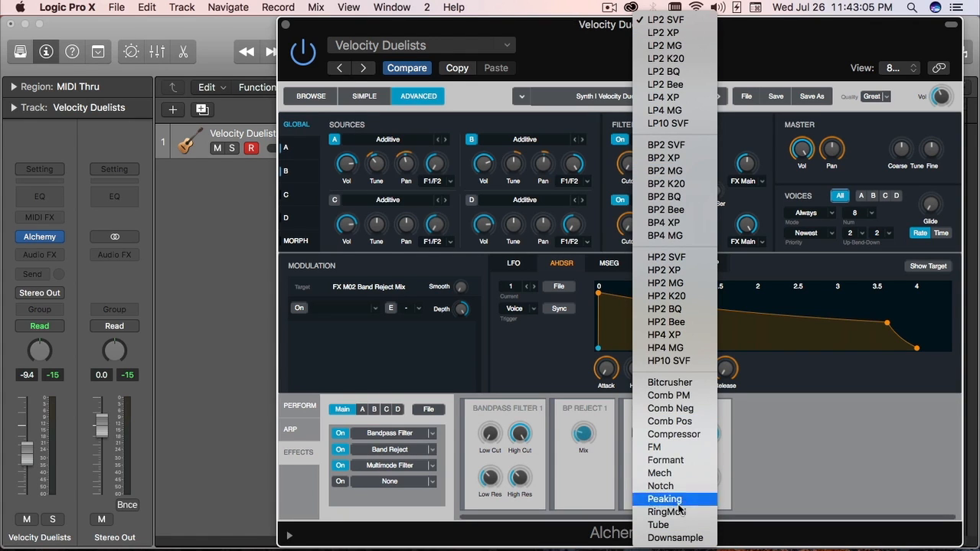
left_click(752, 277)
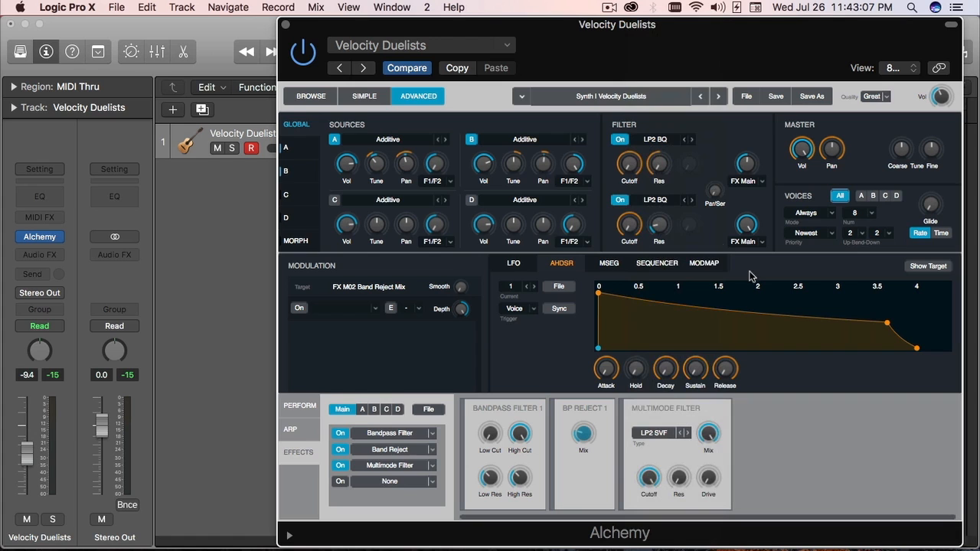
left_click(659, 202)
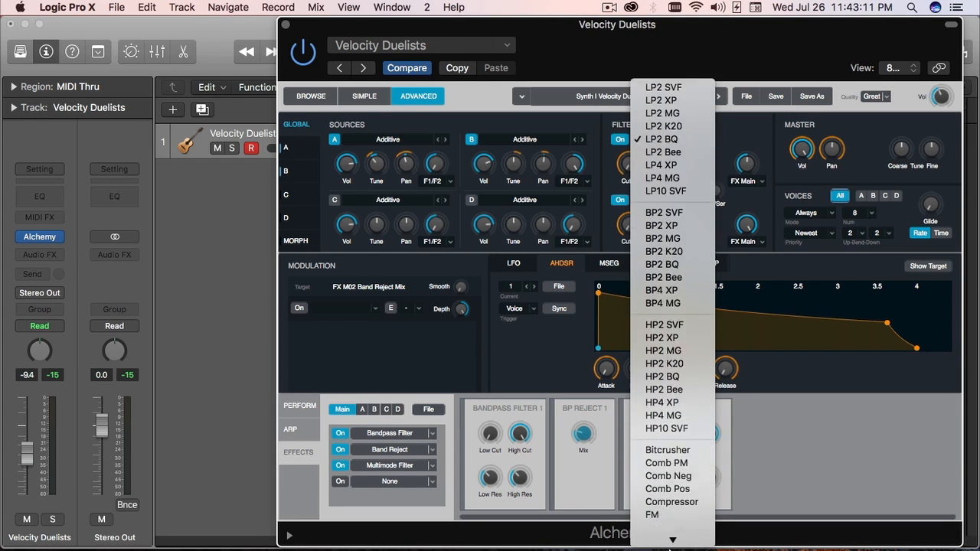
left_click(779, 481)
left_click(677, 434)
mouse_move(673, 540)
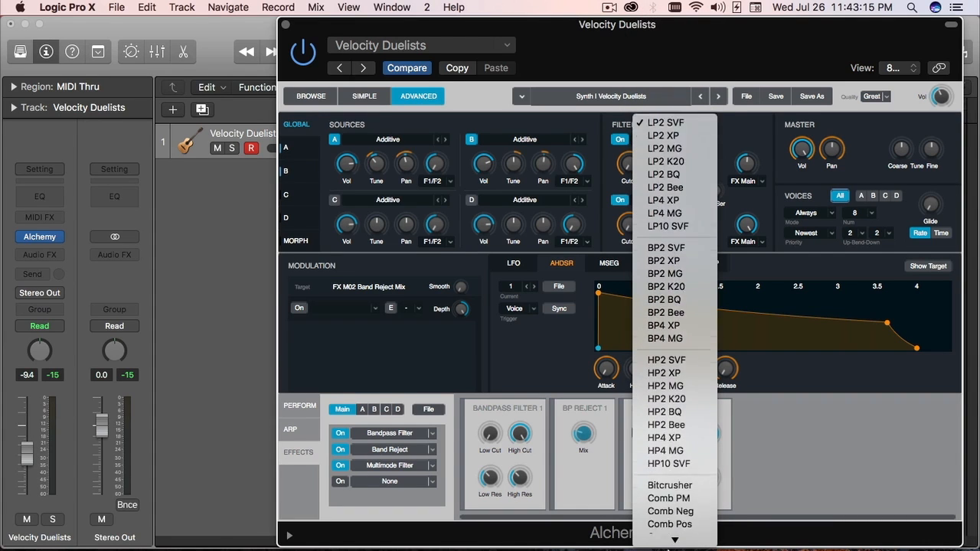
left_click(773, 485)
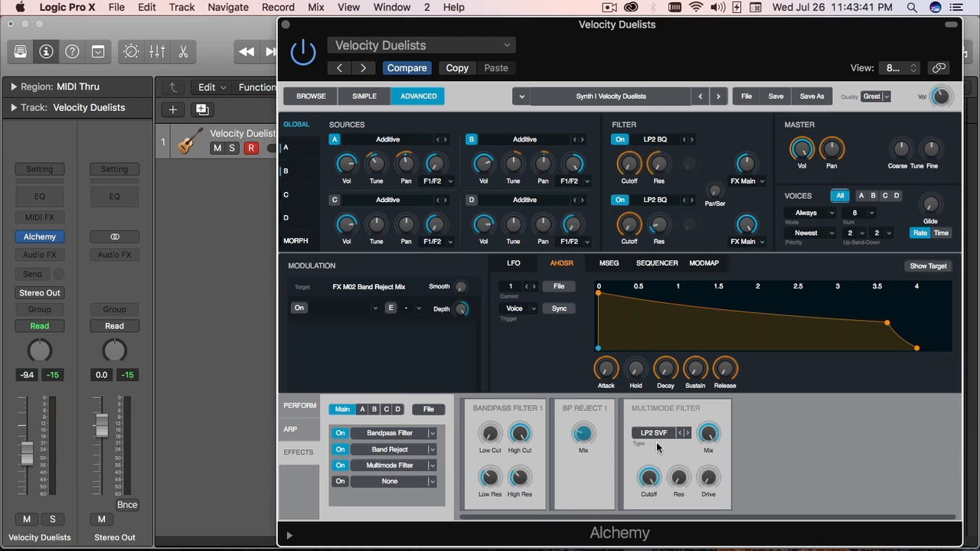
Examine the Multimode Filter's Cutoff, Drive and Mix controls and its low-pass filter types.
mouse_move(652, 480)
mouse_move(707, 481)
mouse_move(709, 434)
left_click(657, 432)
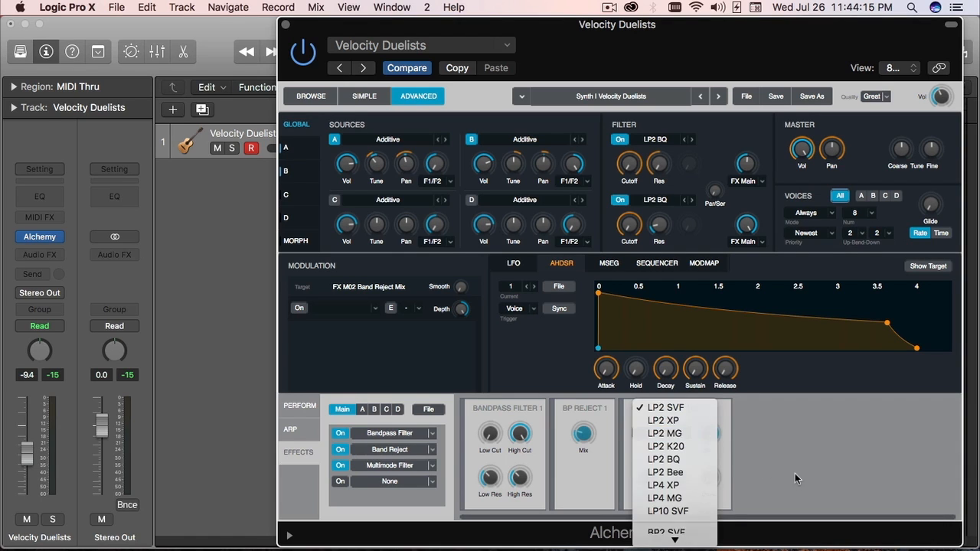
left_click(794, 478)
left_click(656, 432)
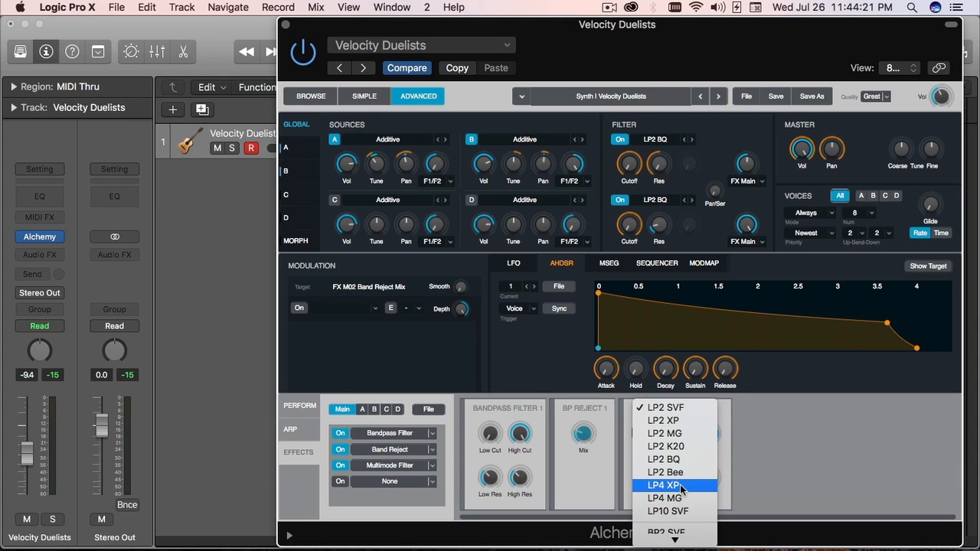
left_click(824, 458)
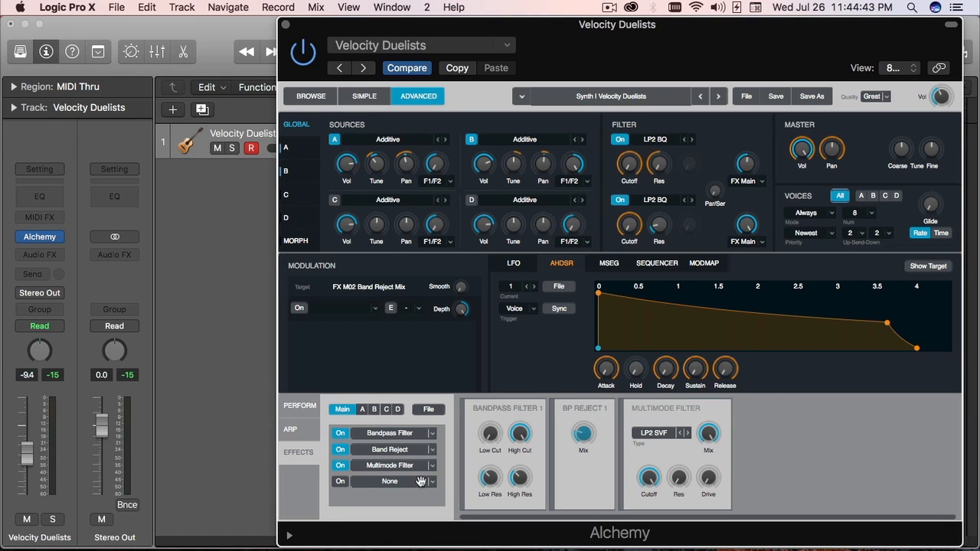
Add a Three Band EQ to the fourth Main effects slot.
left_click(429, 482)
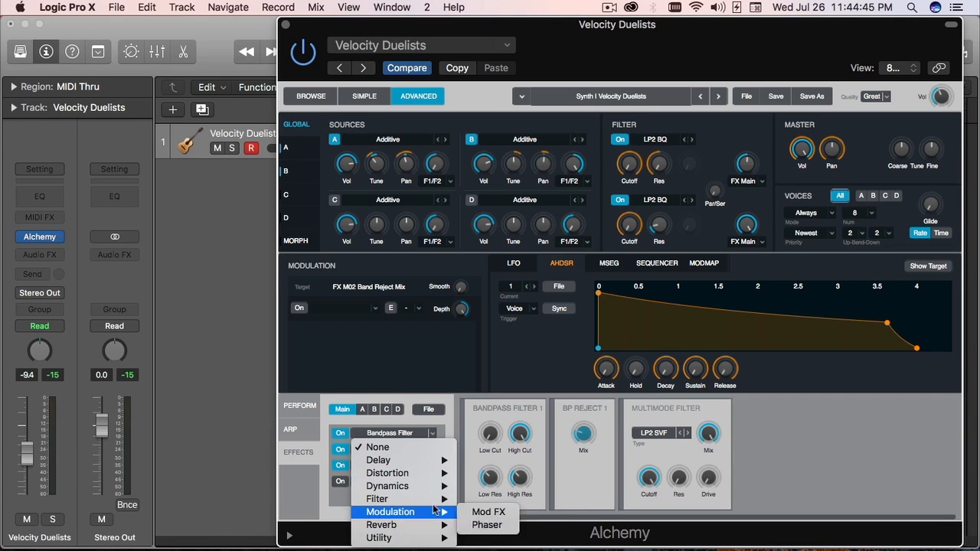
mouse_move(435, 499)
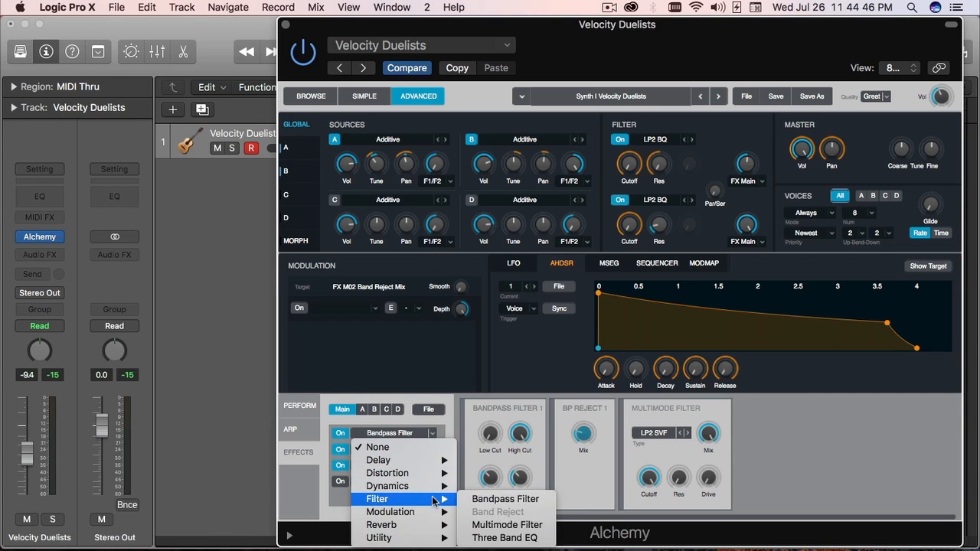
left_click(498, 539)
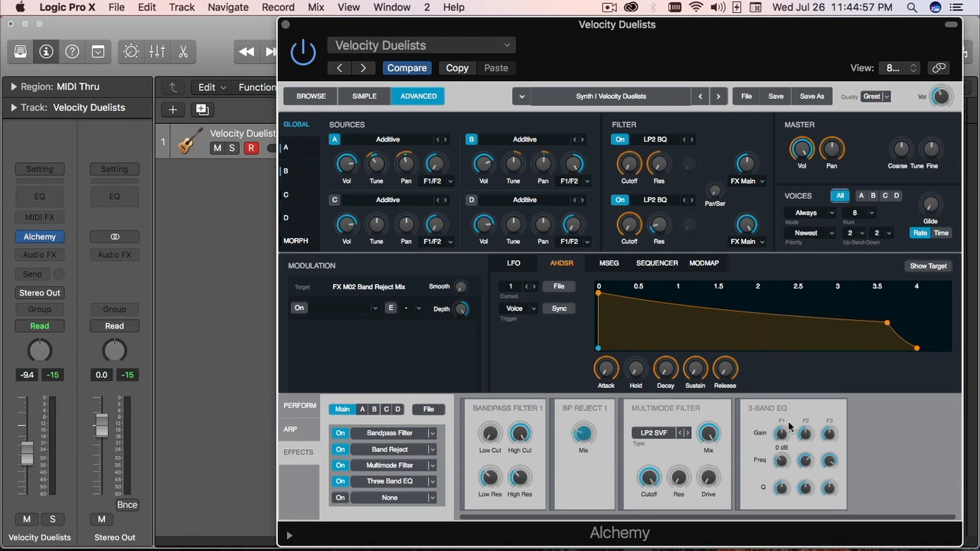
Examine the Gain, Freq and Q controls for the three bands of the 3-Band EQ.
mouse_move(780, 427)
mouse_move(824, 430)
left_click(805, 459)
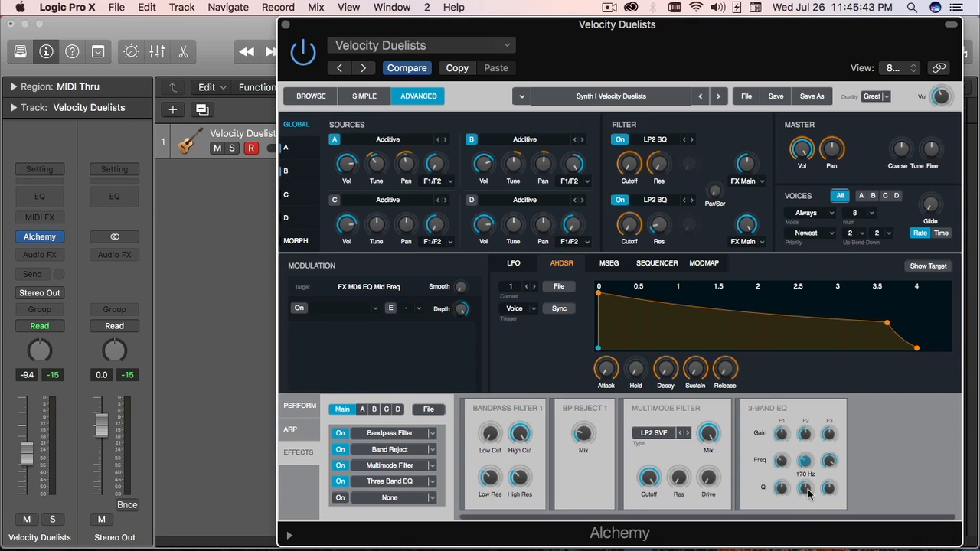
left_click_drag(807, 454, 808, 483)
mouse_move(807, 479)
left_mouse_down()
mouse_move(811, 457)
mouse_move(816, 502)
mouse_move(814, 468)
left_mouse_up()
mouse_move(779, 488)
mouse_move(779, 492)
left_mouse_down()
mouse_move(785, 464)
mouse_move(784, 510)
mouse_move(786, 483)
mouse_move(786, 497)
left_mouse_up()
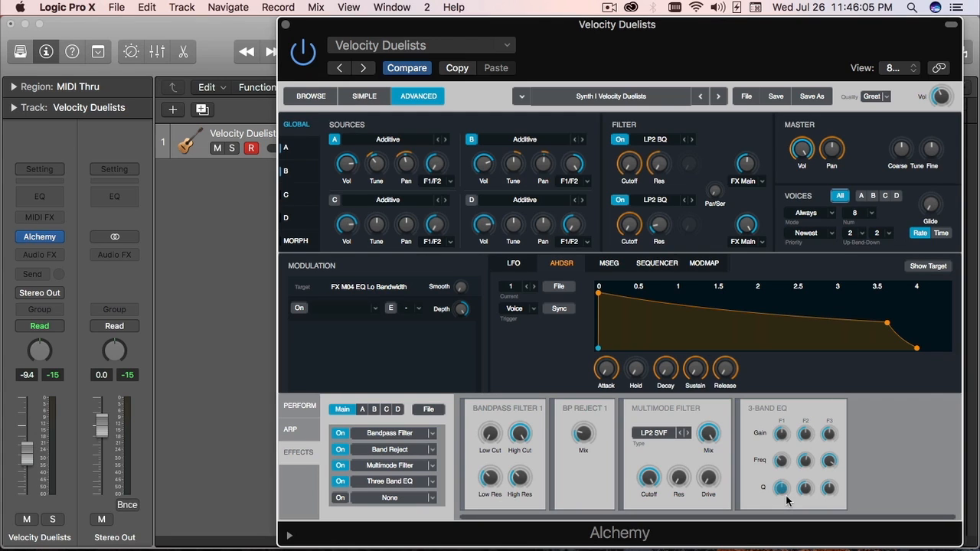
mouse_move(781, 464)
mouse_move(829, 462)
Clear the Main effects rack by setting the Band Reject, Bandpass, Multimode and Three Band EQ slots to None.
left_click(433, 450)
left_click(417, 426)
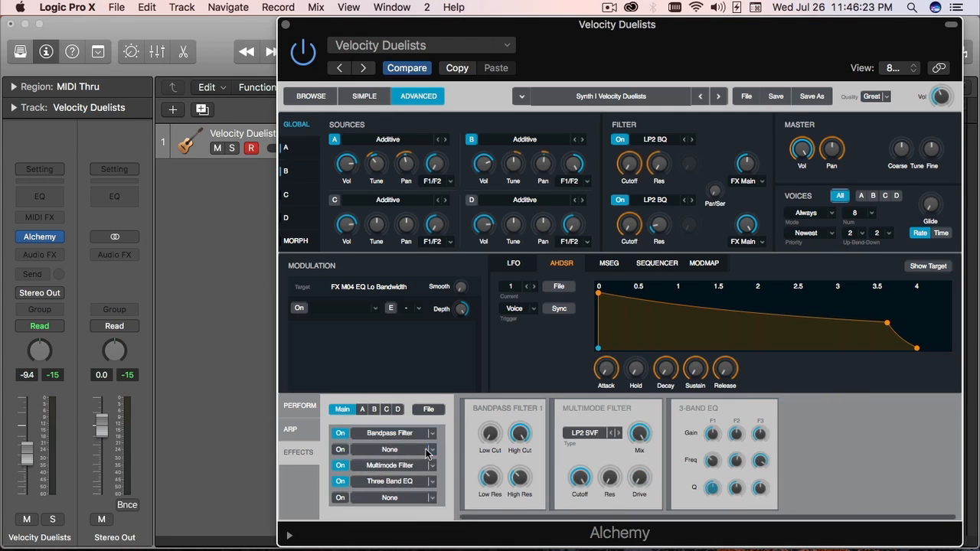
left_click(433, 435)
left_click(406, 408)
left_click(421, 445)
left_click(422, 440)
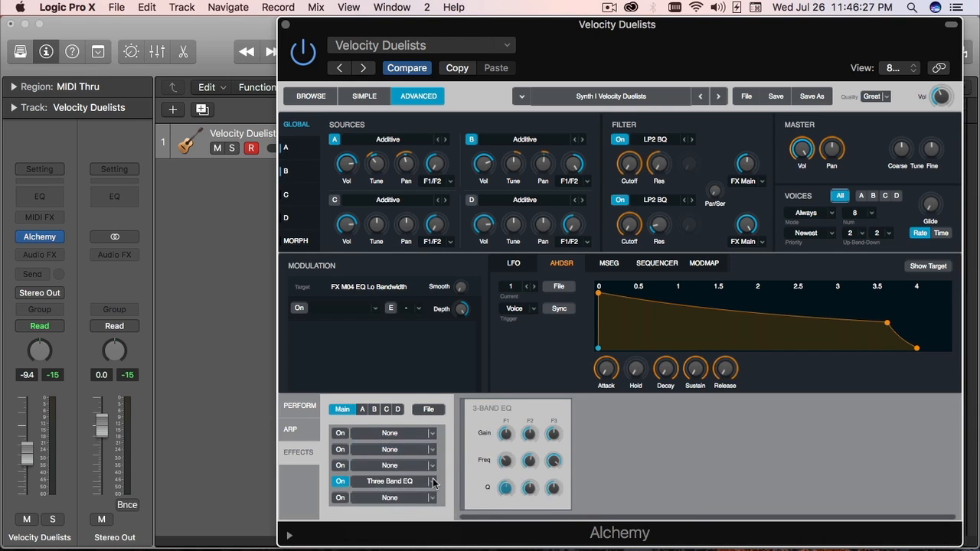
left_click(425, 450)
left_click(425, 458)
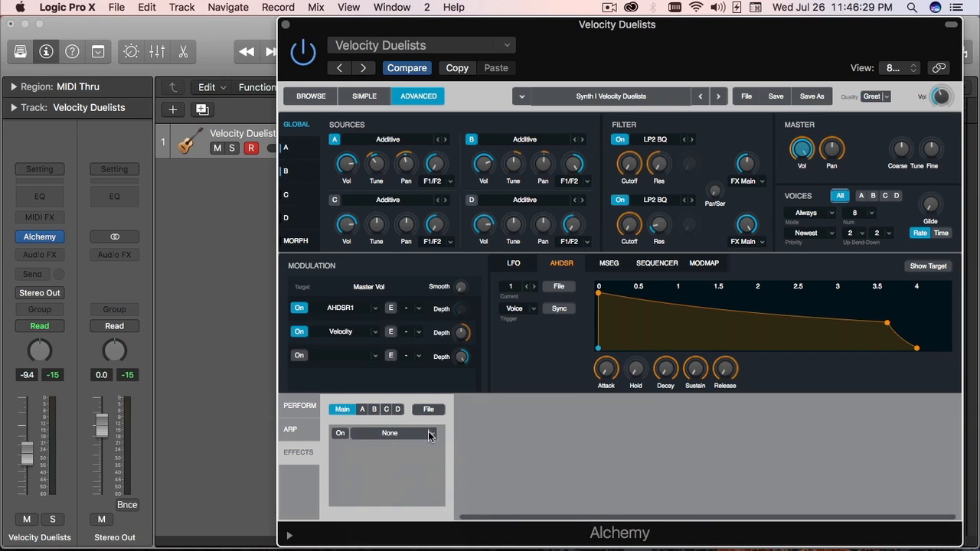
Add a Bass Enhancer to the first Main effects slot and review its Amount and Tune controls.
left_click(433, 434)
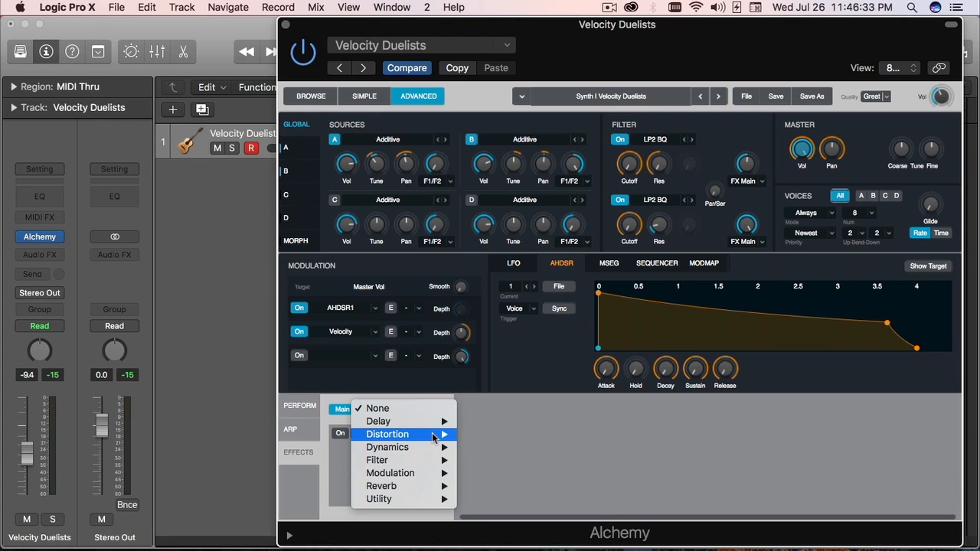
mouse_move(435, 436)
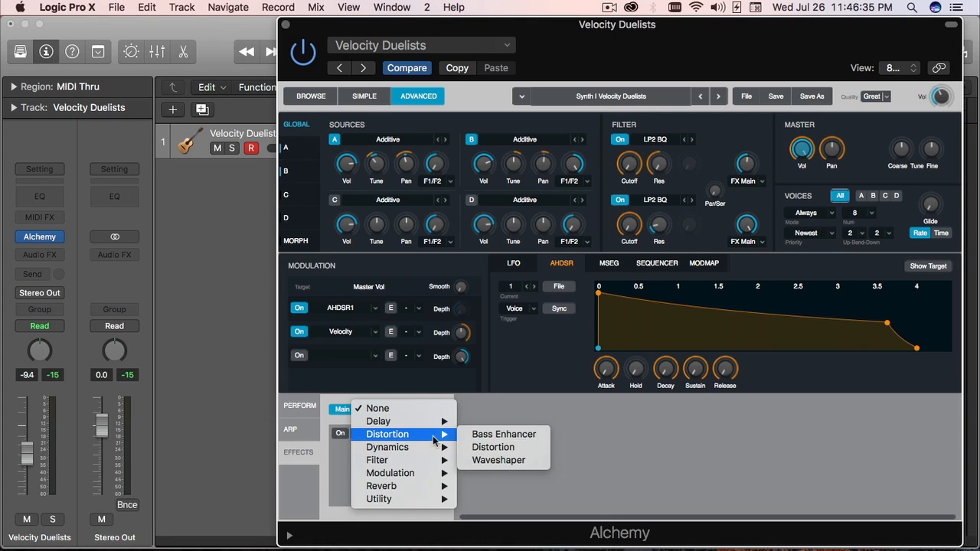
left_click(539, 434)
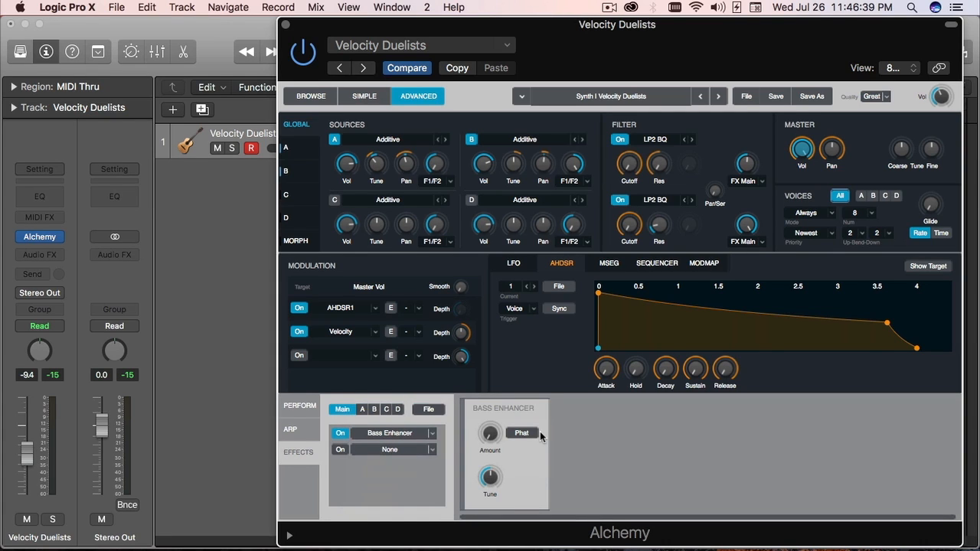
mouse_move(502, 436)
mouse_move(495, 494)
Replace the Bass Enhancer in the first Main effects slot with the Distortion effect.
left_click(433, 452)
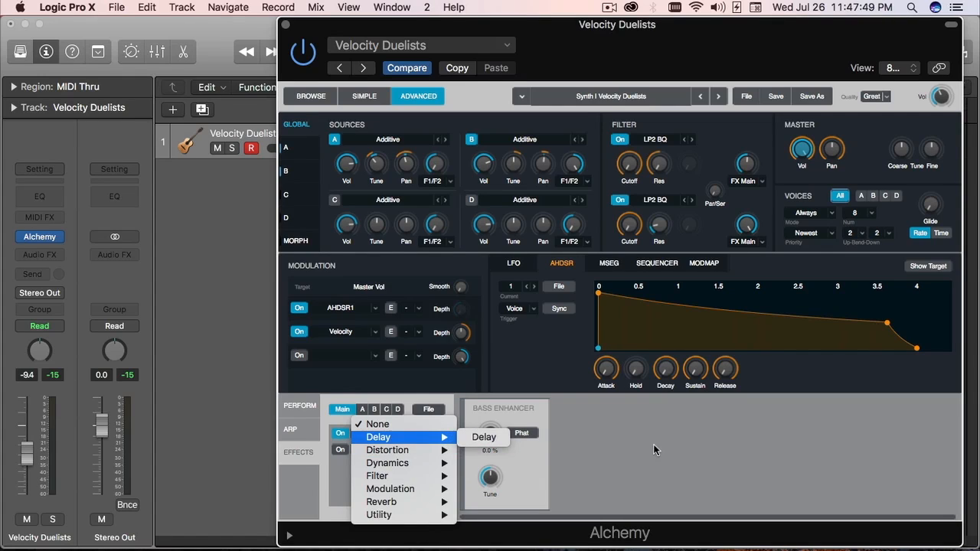
left_click(654, 446)
left_click(432, 436)
mouse_move(432, 434)
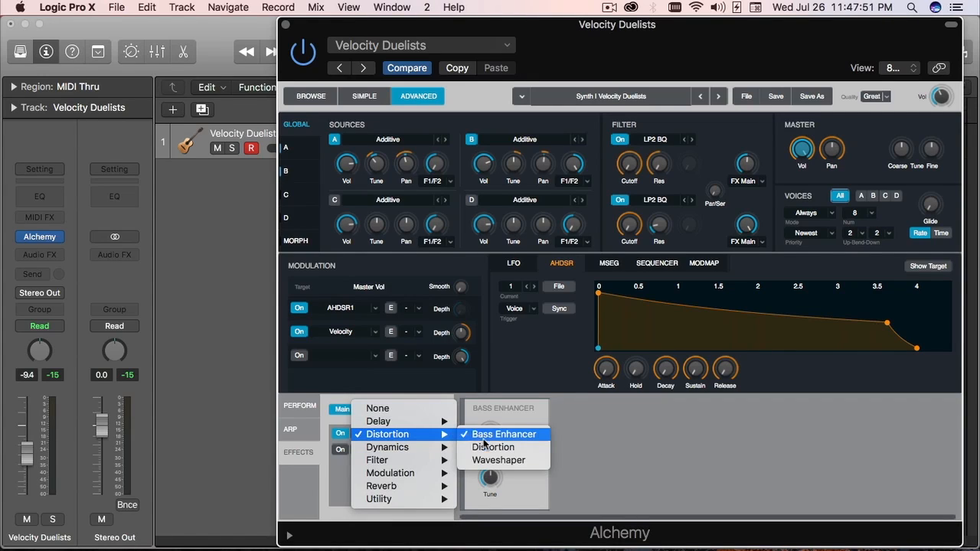
left_click(524, 449)
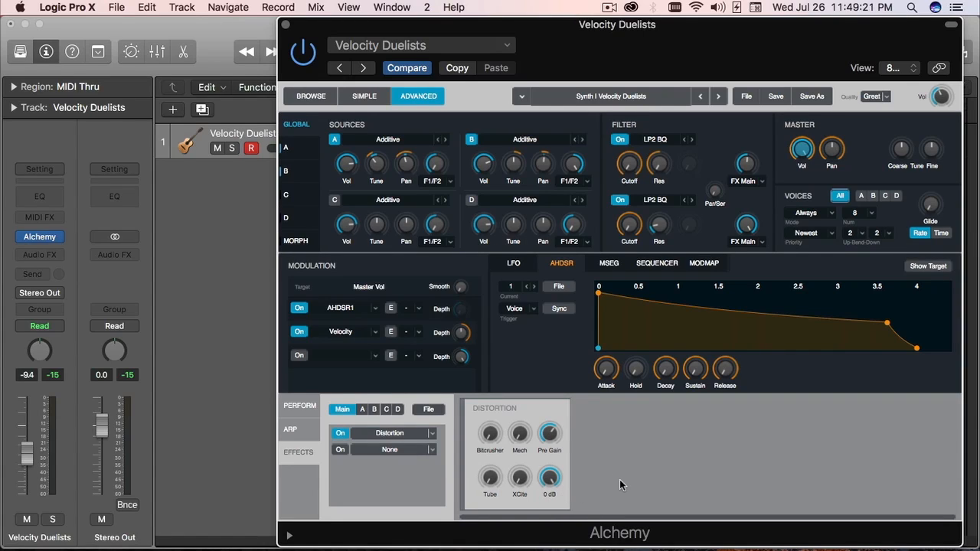
Replace the Distortion effect in the first Main slot with a Waveshaper.
left_click(433, 437)
mouse_move(432, 440)
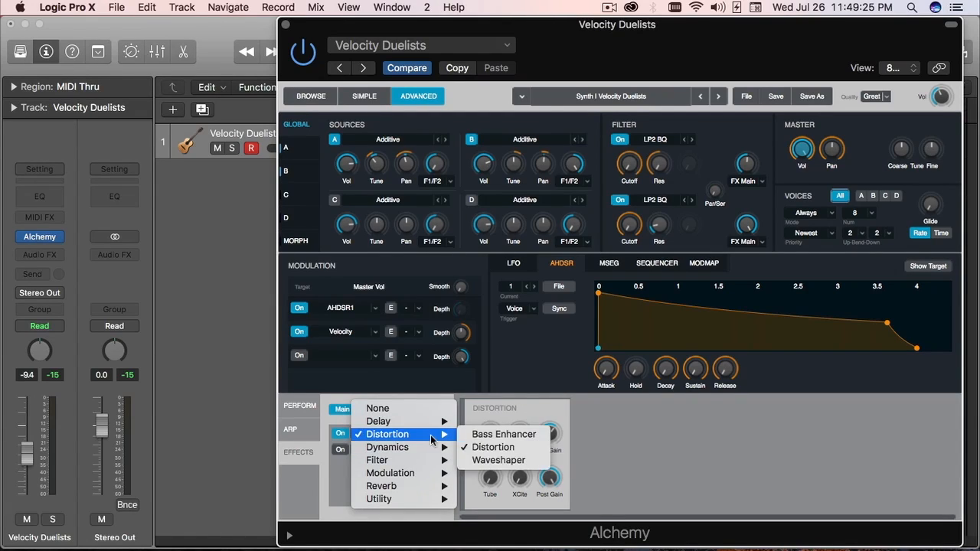
left_click(524, 461)
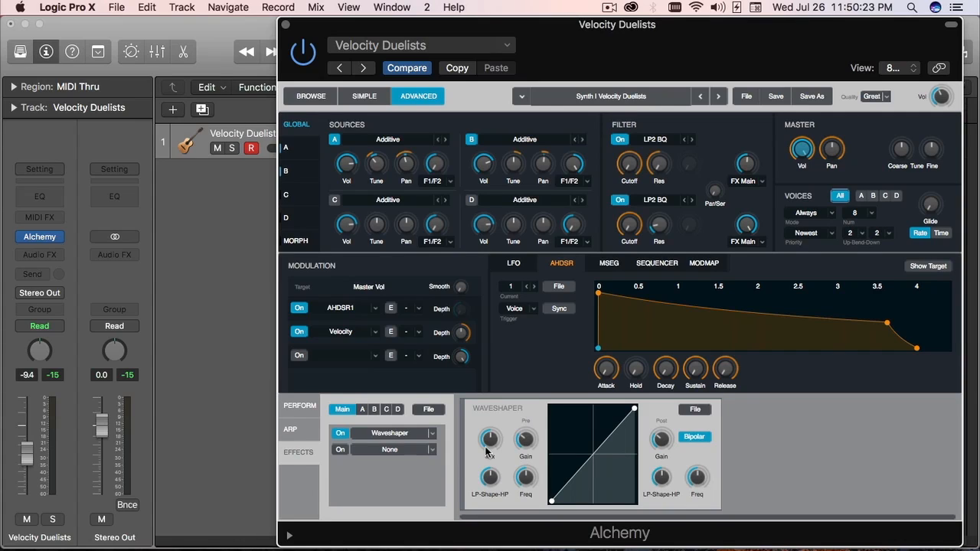
Examine the Waveshaper's pre Gain and its pre and post filter controls.
mouse_move(525, 438)
left_click_drag(531, 439, 524, 435)
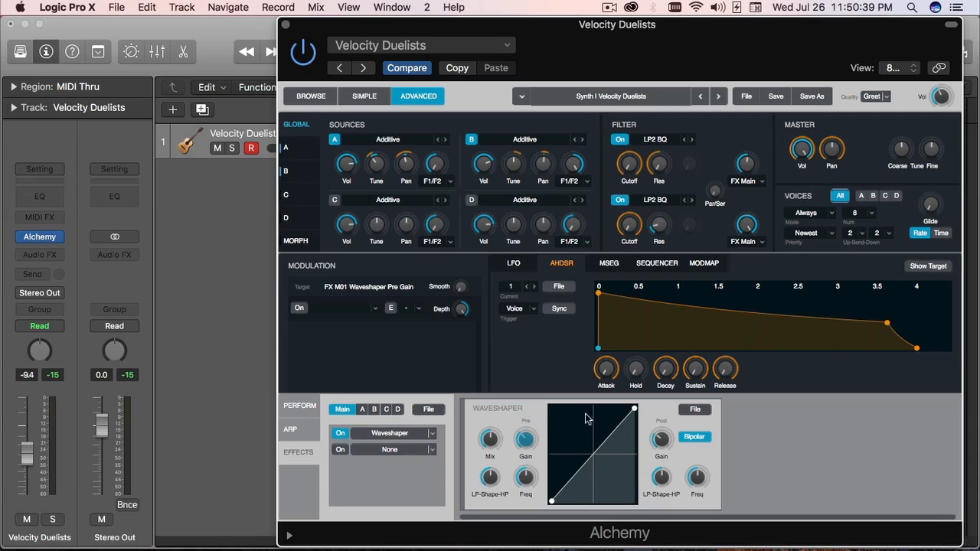
mouse_move(486, 487)
mouse_move(705, 496)
mouse_move(536, 479)
Bow the Waveshaper curve downward, trying a raised start point and returning it to the graph's lower corner.
left_click_drag(559, 495, 586, 446)
mouse_move(634, 409)
left_mouse_down()
mouse_move(591, 433)
mouse_move(621, 498)
mouse_move(576, 411)
mouse_move(558, 417)
mouse_move(635, 409)
left_mouse_up()
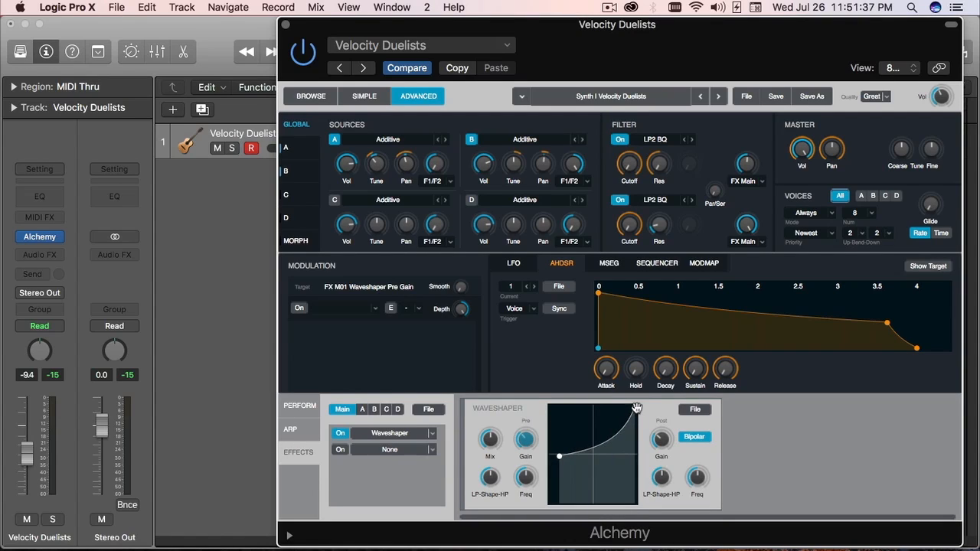
left_click_drag(561, 456, 551, 500)
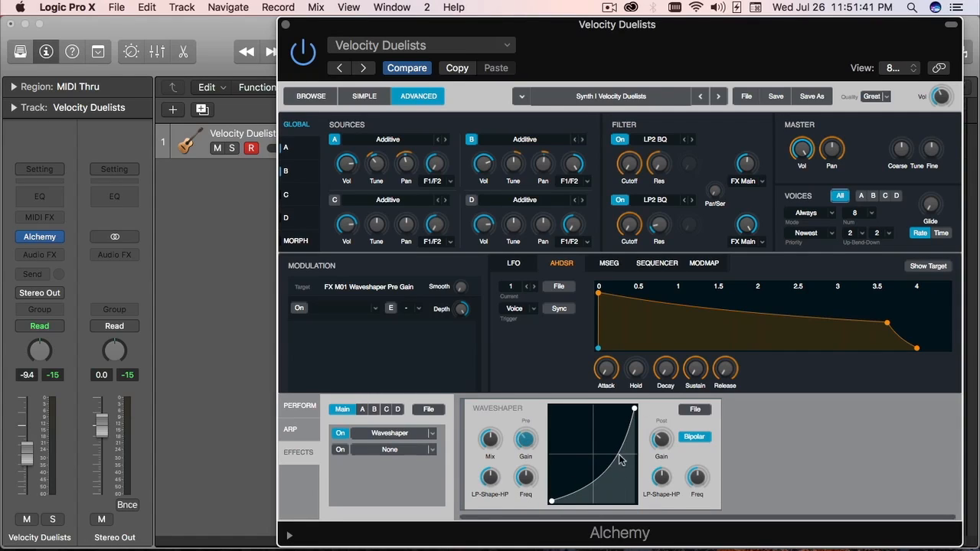
Examine the Waveshaper's pre-filter frequency, the pre and post LP-Shape-HP controls and the post Gain.
left_click(525, 476)
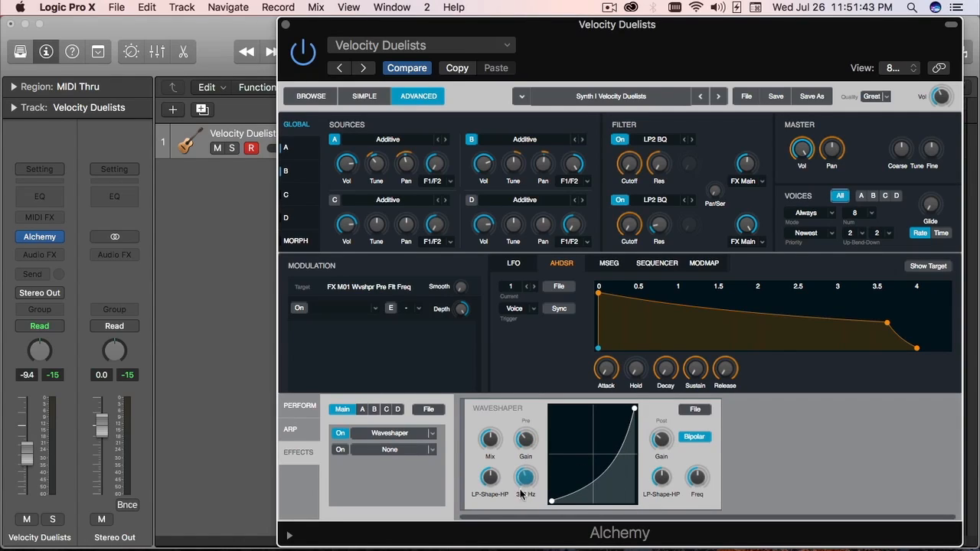
left_click_drag(488, 492, 490, 473)
left_click_drag(660, 476, 659, 473)
left_click(661, 438)
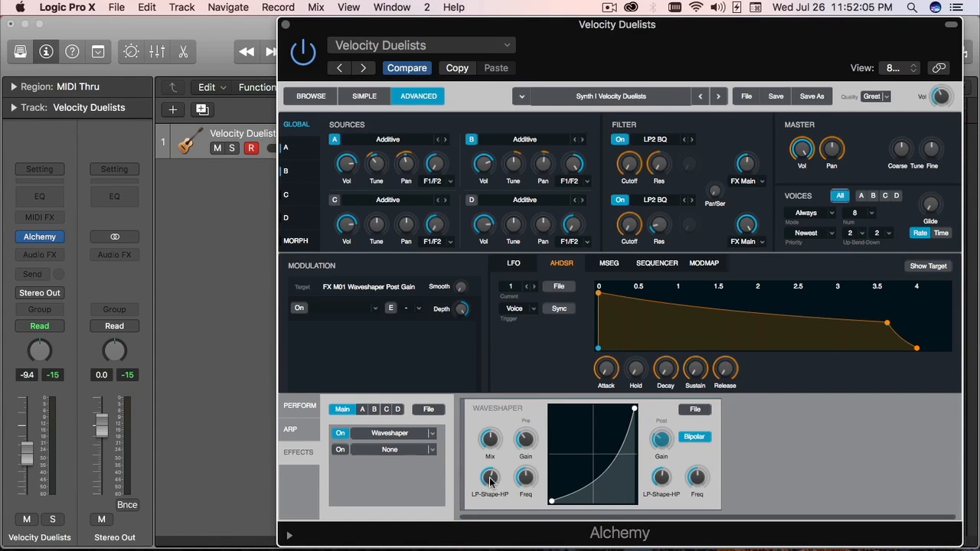
Try bowing the Waveshaper curve upward with Bipolar off, and straighten it with Bipolar back on.
left_click(694, 437)
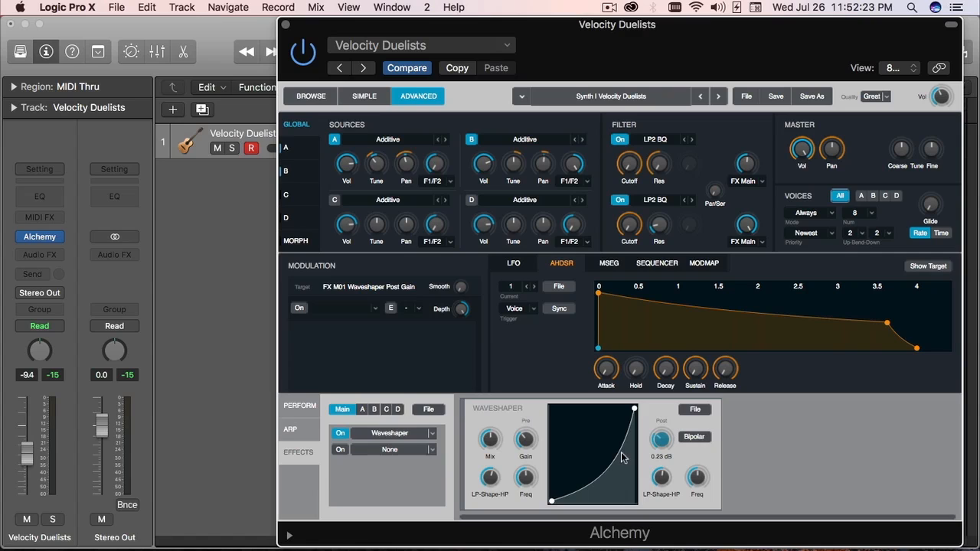
left_click_drag(620, 451, 577, 415)
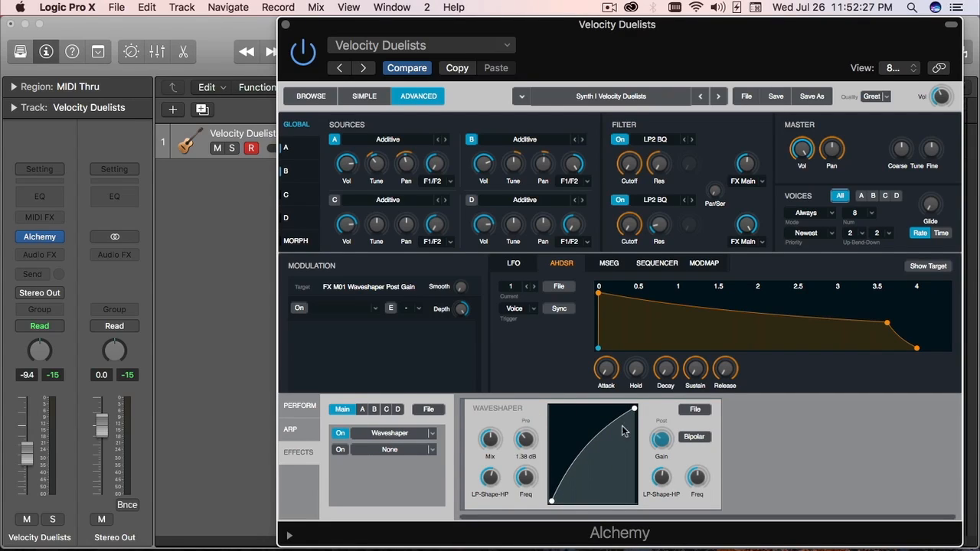
left_click(695, 437)
mouse_move(590, 447)
left_mouse_down()
mouse_move(616, 484)
mouse_move(555, 429)
mouse_move(591, 453)
left_mouse_up()
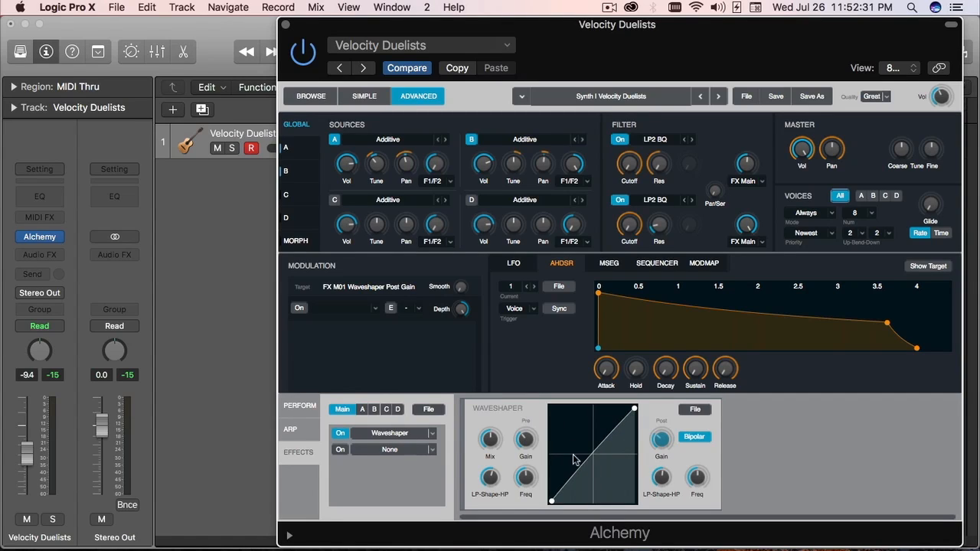
Turn Bipolar off, raise the Waveshaper curve's start point to about a quarter of the graph's height and soften the bend.
left_click(693, 443)
left_click_drag(551, 501, 601, 484)
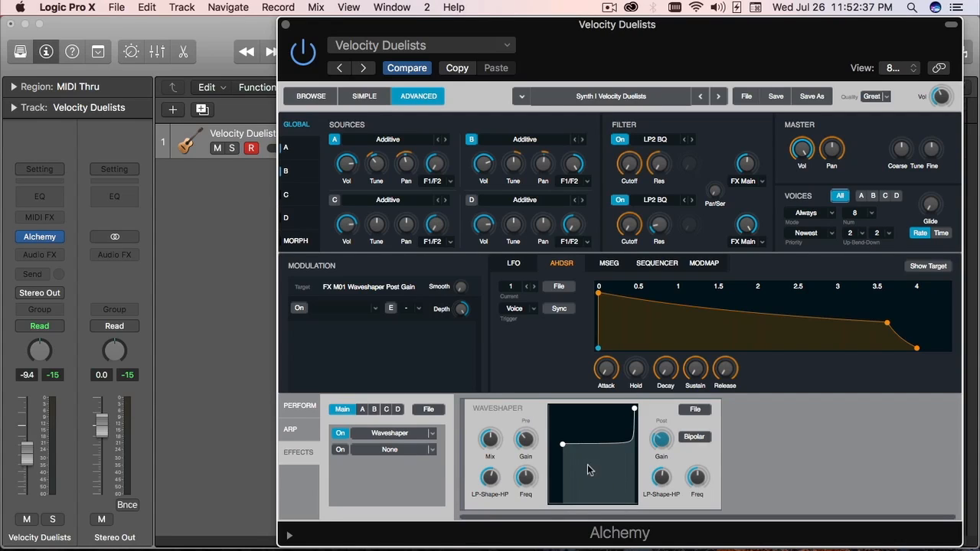
left_click_drag(561, 451, 525, 479)
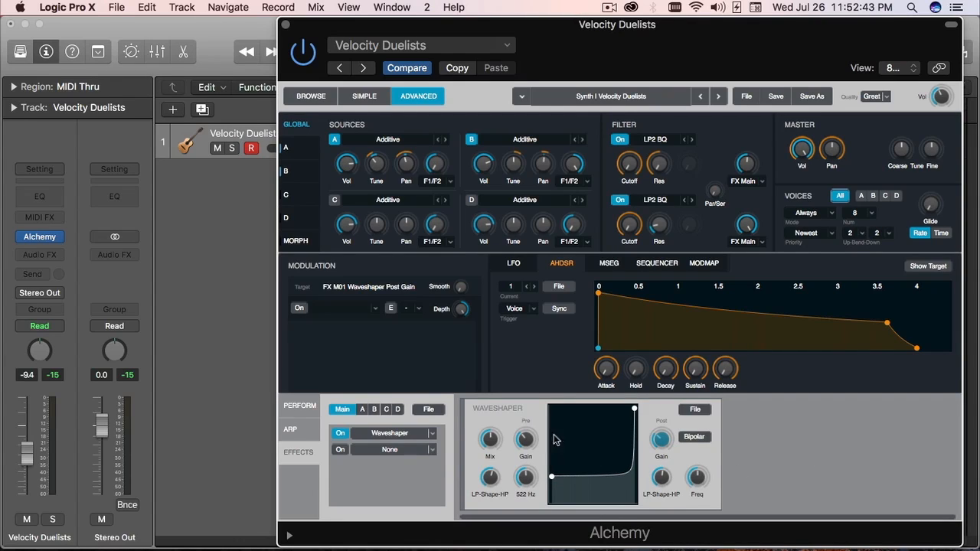
left_click_drag(621, 475, 592, 470)
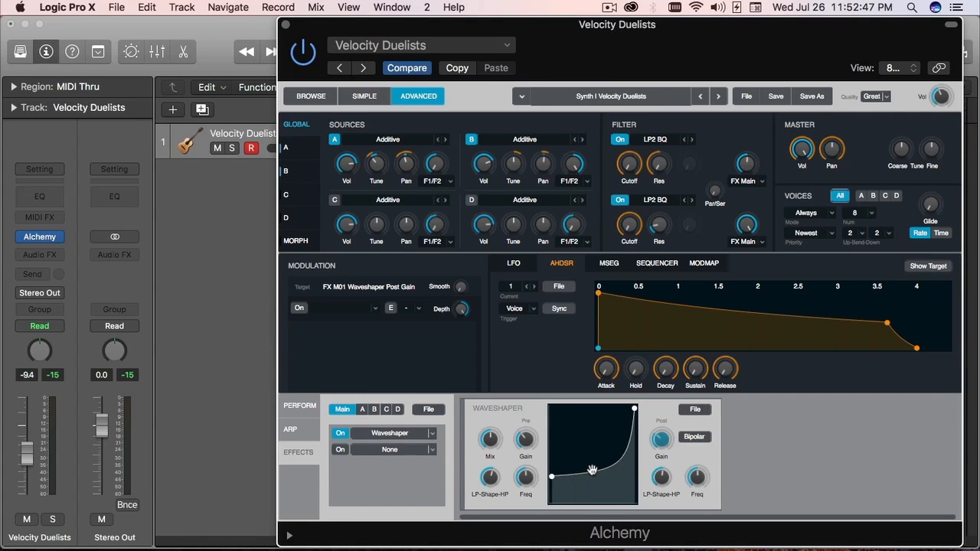
left_click(705, 411)
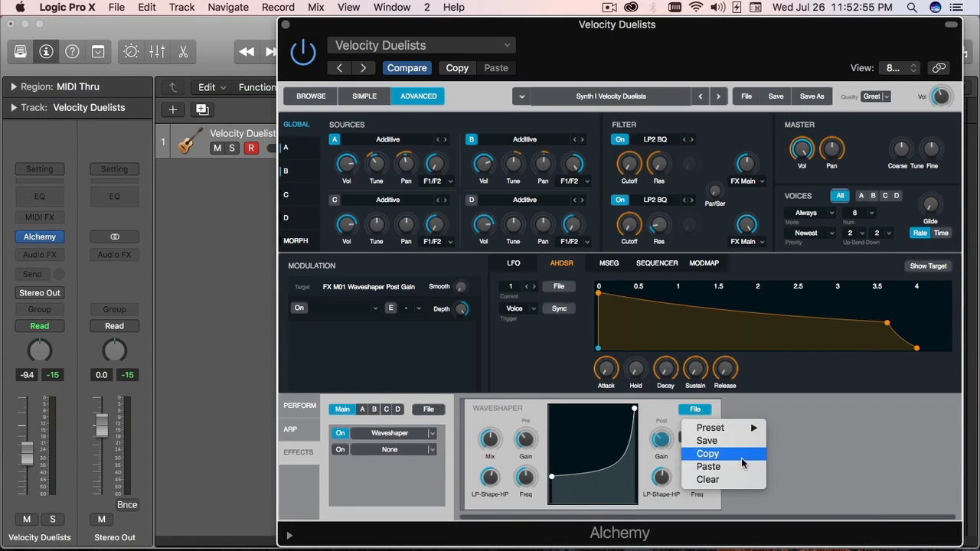
mouse_move(753, 431)
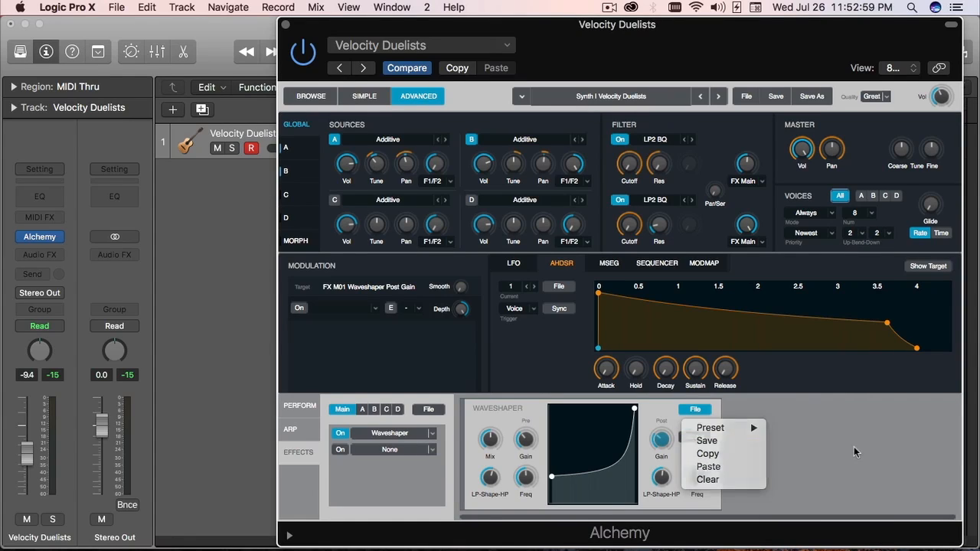
left_click(853, 449)
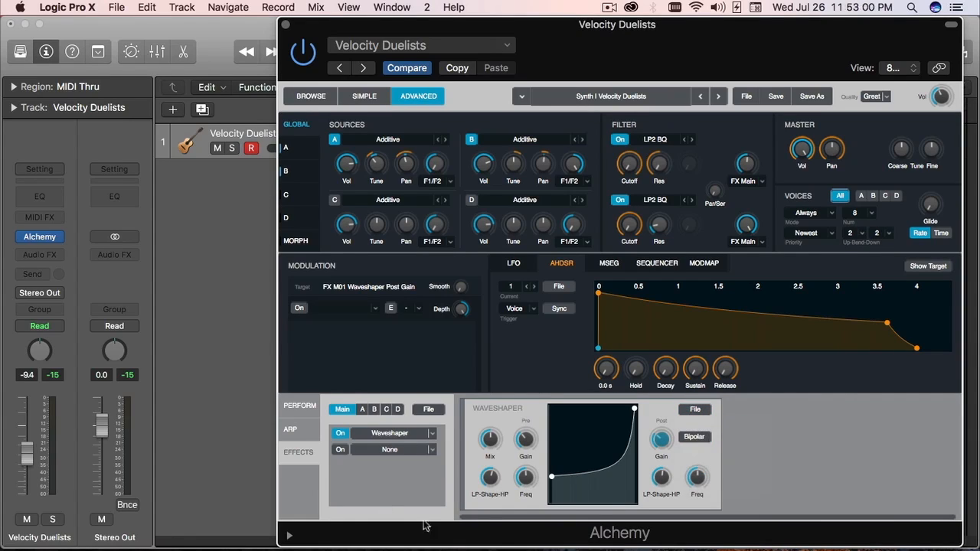
left_click(431, 434)
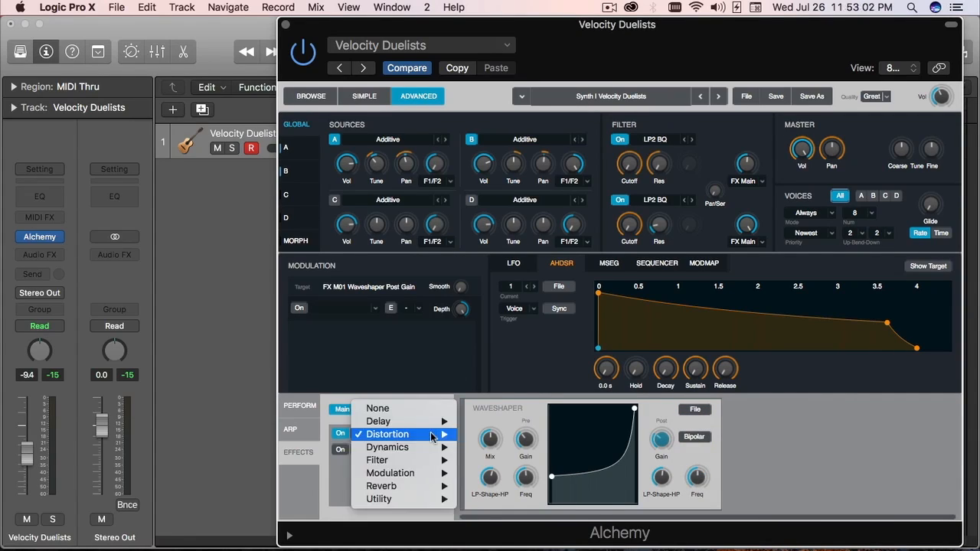
left_click(733, 422)
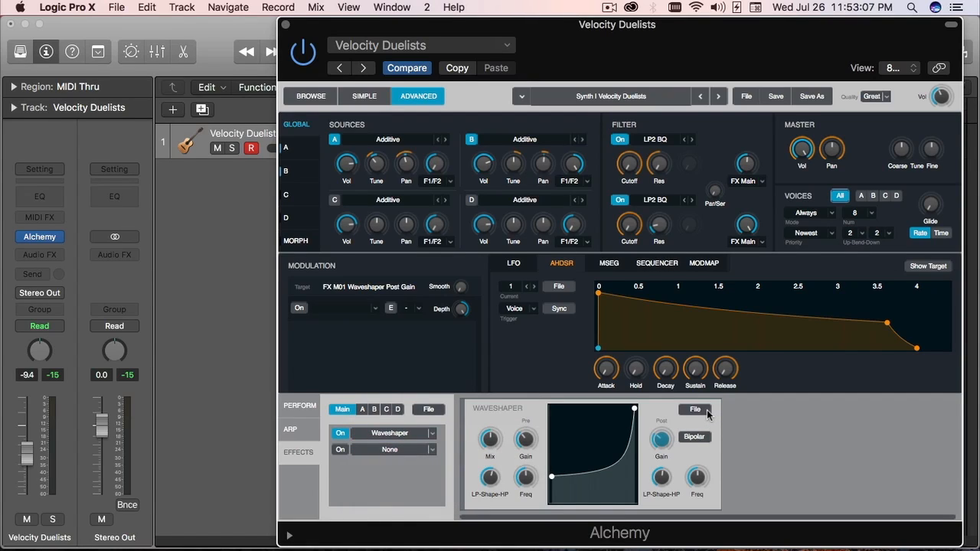
Load the Overdrive preset into the Waveshaper.
left_click(707, 411)
mouse_move(723, 426)
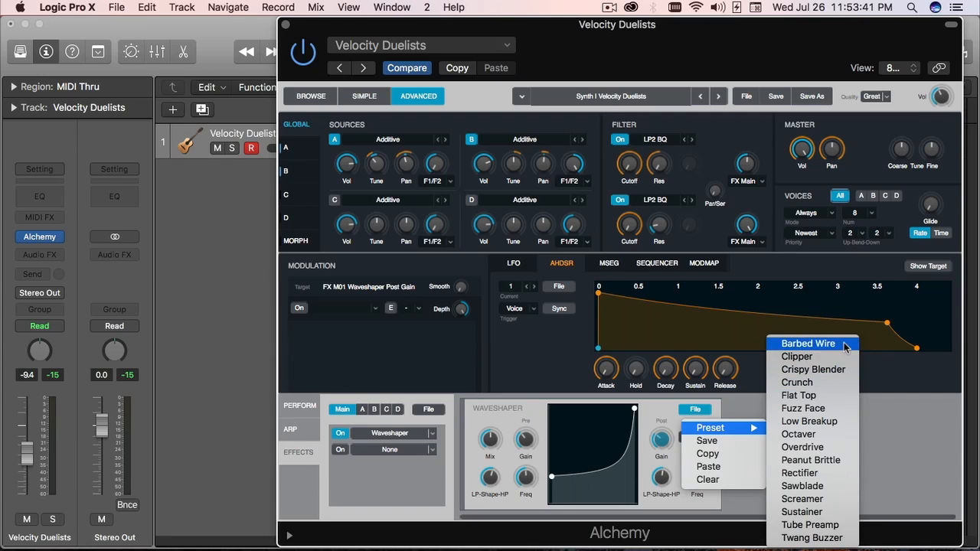
left_click(849, 447)
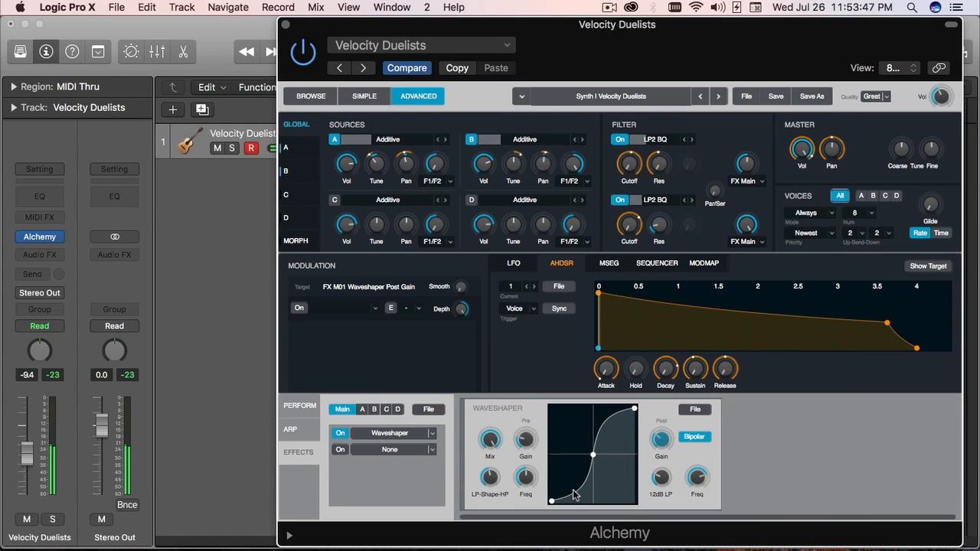
Audition the Waveshaper's Tube Preamp preset, followed by its Octaver preset.
left_click(701, 409)
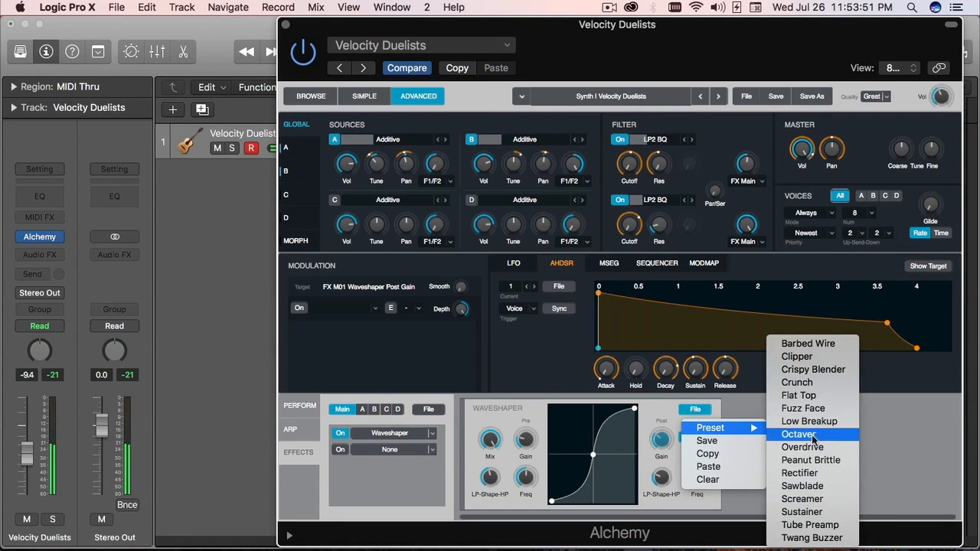
left_click(847, 528)
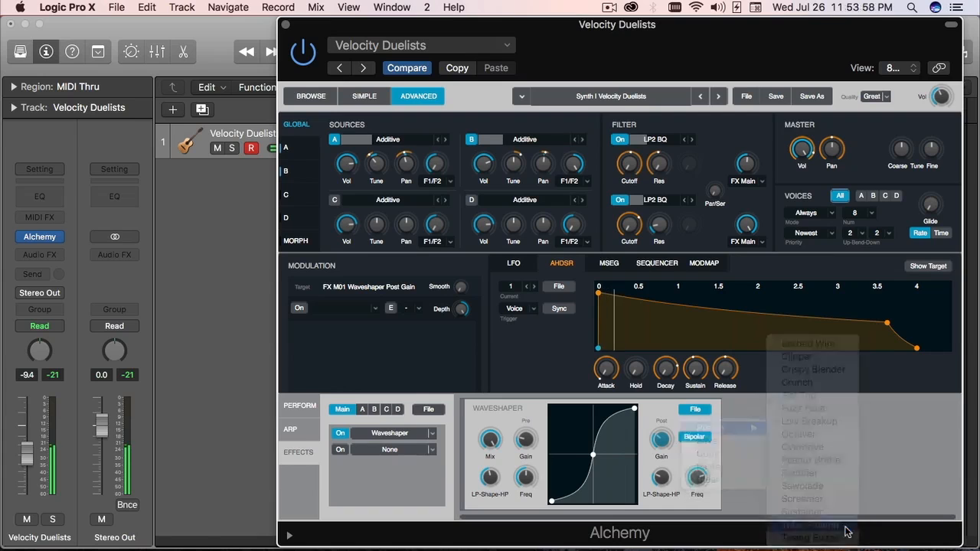
left_click(705, 412)
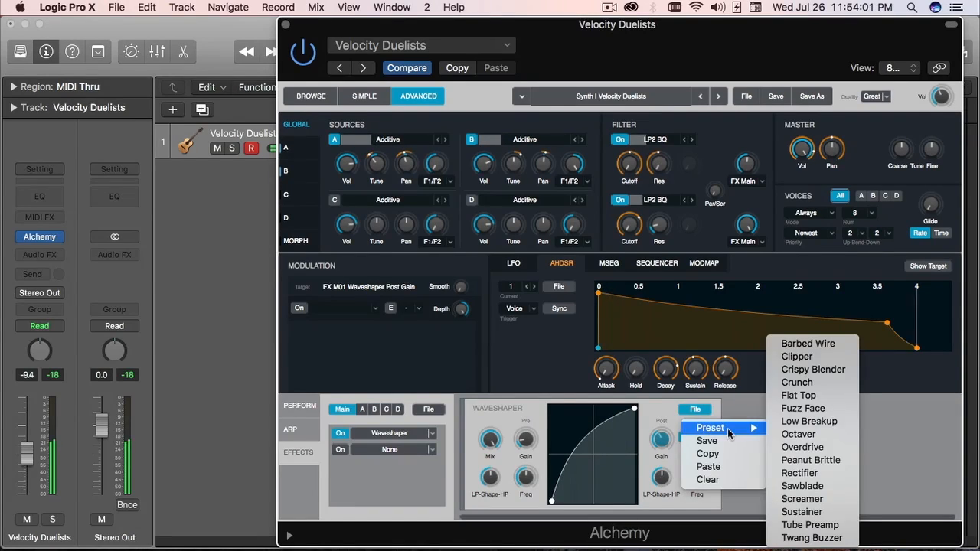
left_click(839, 435)
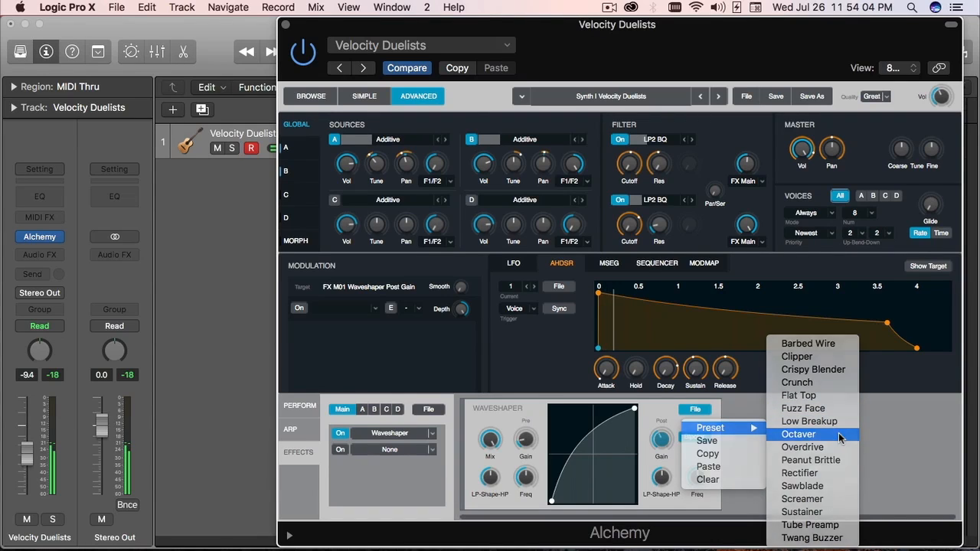
Audition the Waveshaper's Sawblade preset, followed by its Fuzz Face preset.
left_click(697, 408)
mouse_move(726, 431)
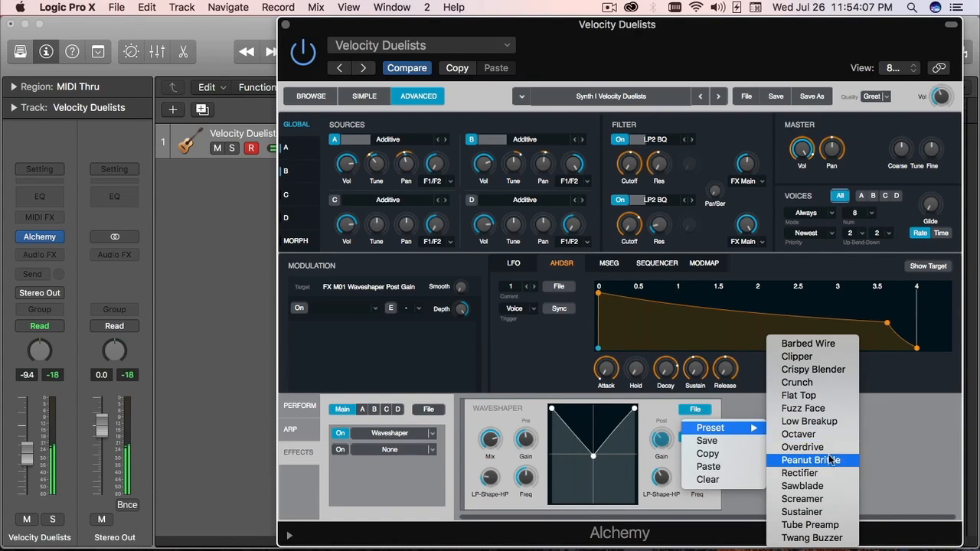
left_click(842, 487)
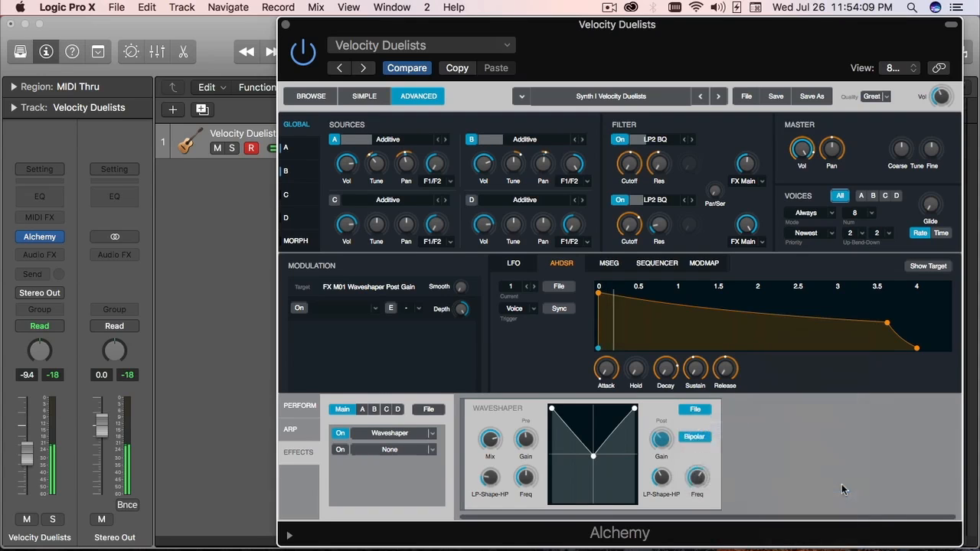
left_click(705, 412)
mouse_move(735, 427)
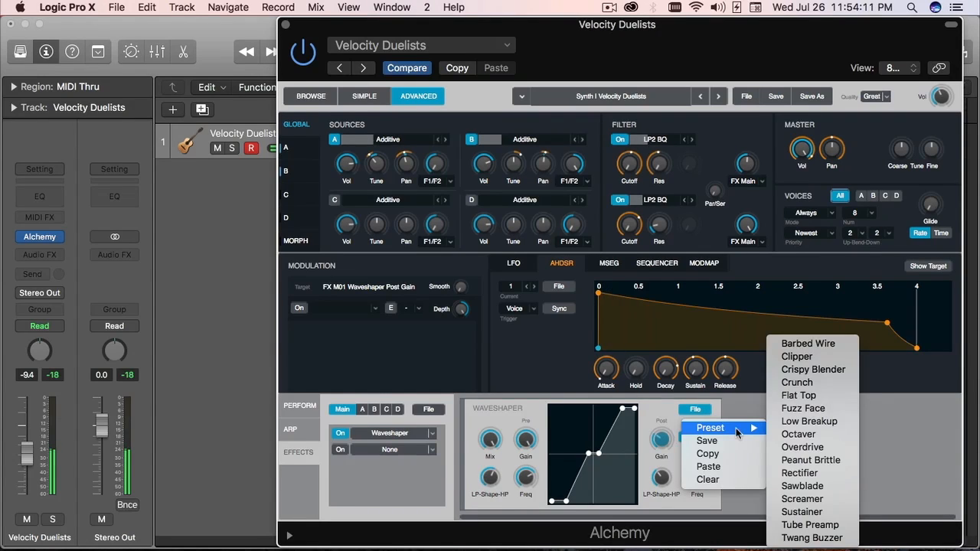
left_click(810, 410)
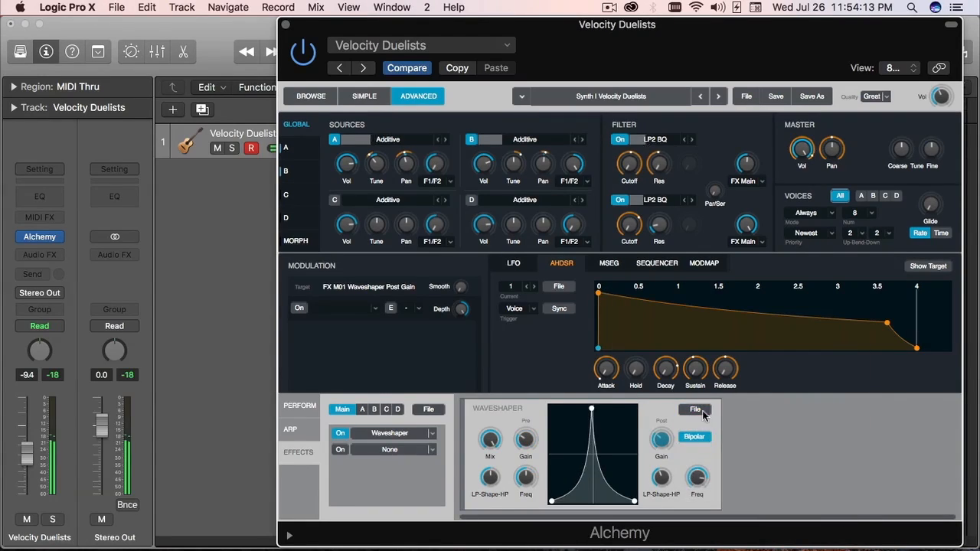
Load the Clipper preset into the Waveshaper.
left_click(702, 410)
mouse_move(751, 426)
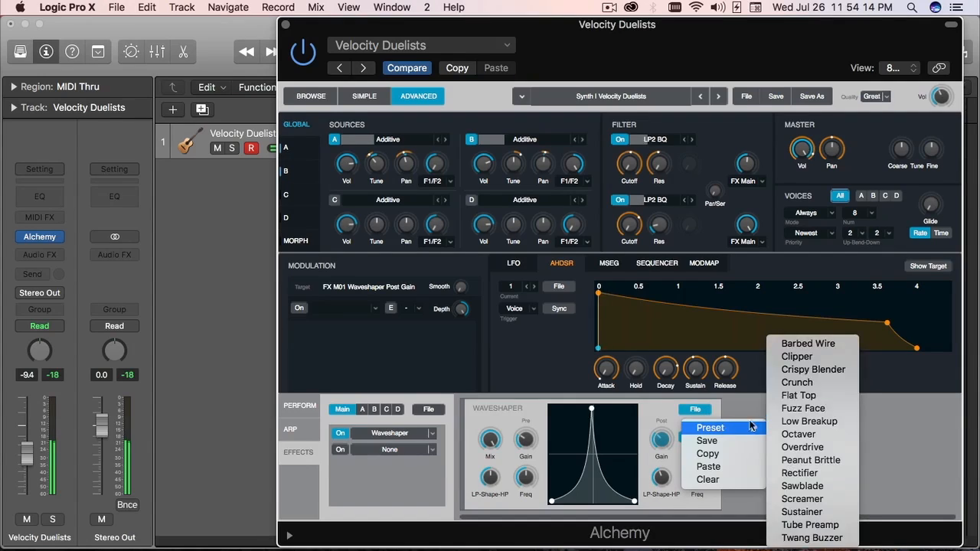
left_click(800, 356)
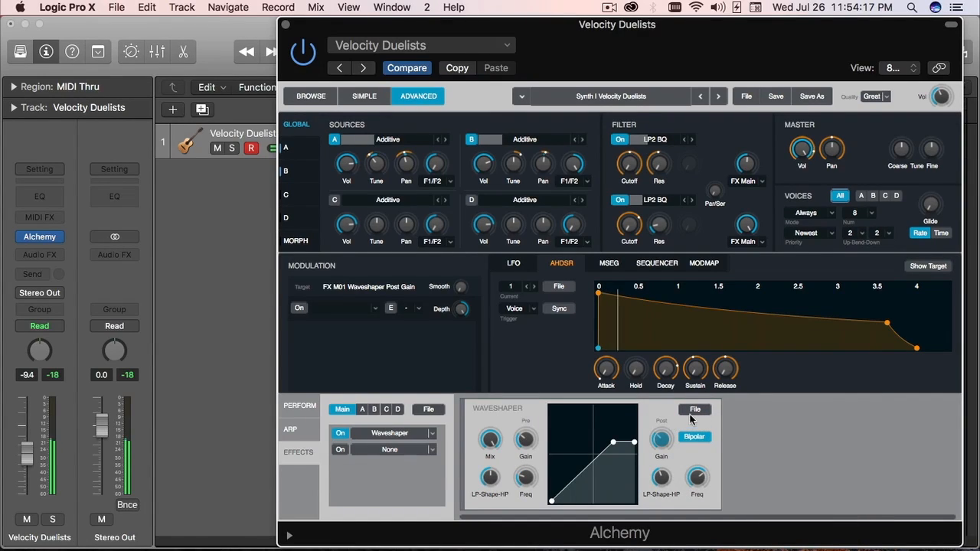
Replace the Waveshaper with Bass Enhancer in the Main rack, try its Tune control with Phat on, and raise Amount to about 84.8 %.
left_click(431, 439)
mouse_move(442, 434)
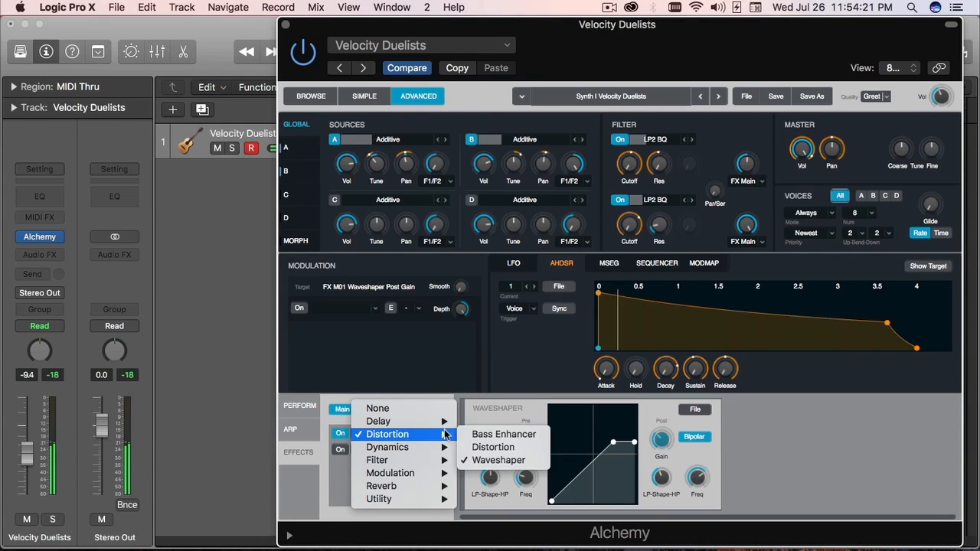
left_click(504, 434)
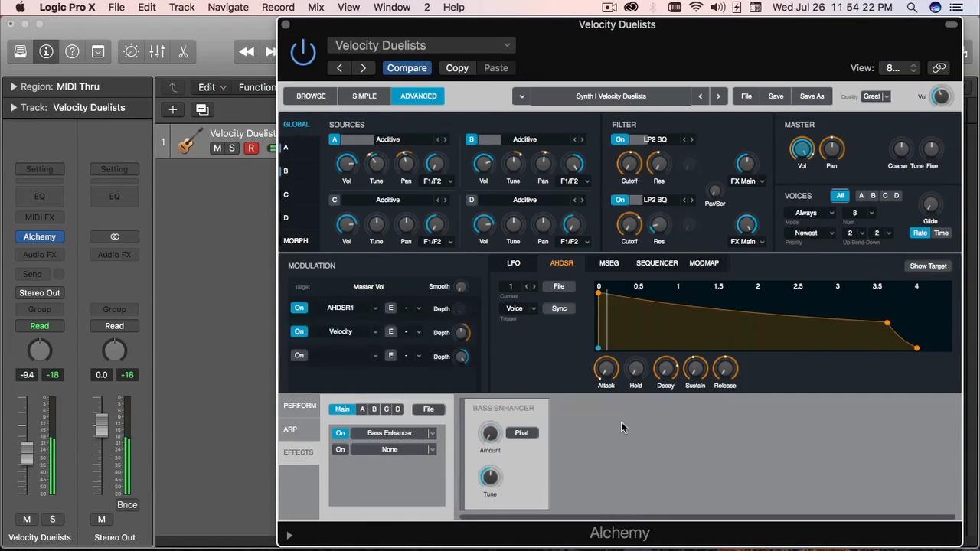
left_click_drag(488, 437, 490, 342)
left_click_drag(490, 476, 498, 511)
left_click_drag(490, 434, 503, 382)
mouse_move(488, 429)
Replace Bass Enhancer with the Distortion effect, and try Mech at about 73.8 % before returning it to near zero.
left_click(436, 433)
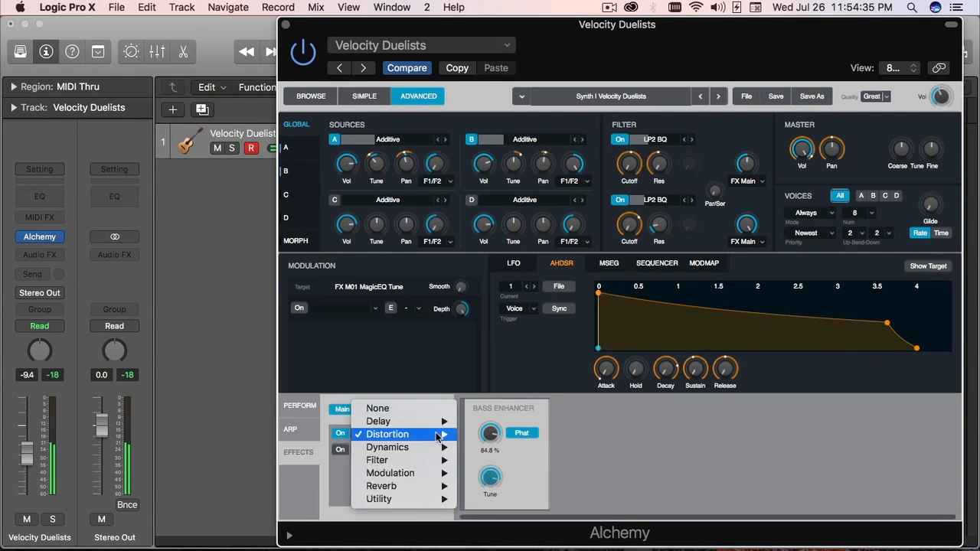
mouse_move(440, 434)
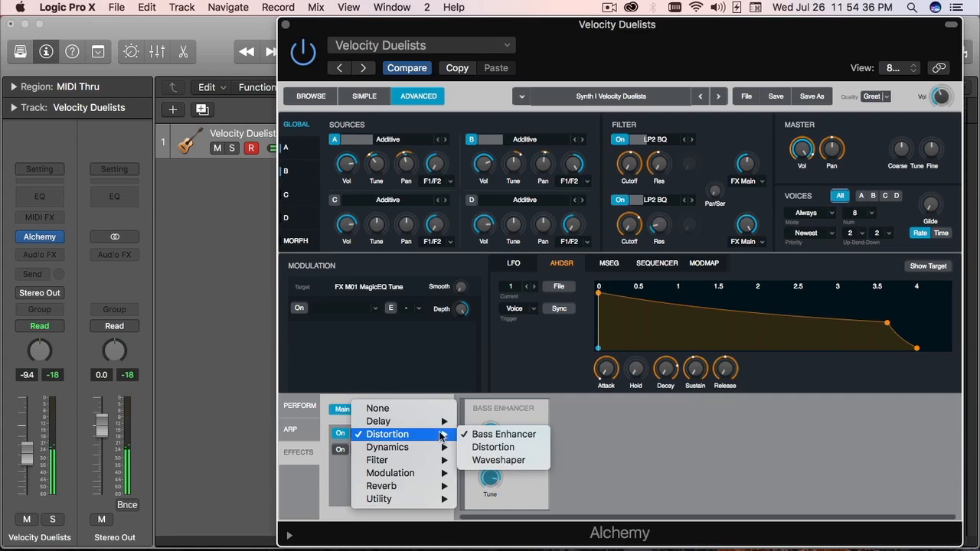
left_click(501, 447)
left_click(490, 435)
left_click_drag(517, 433, 527, 355)
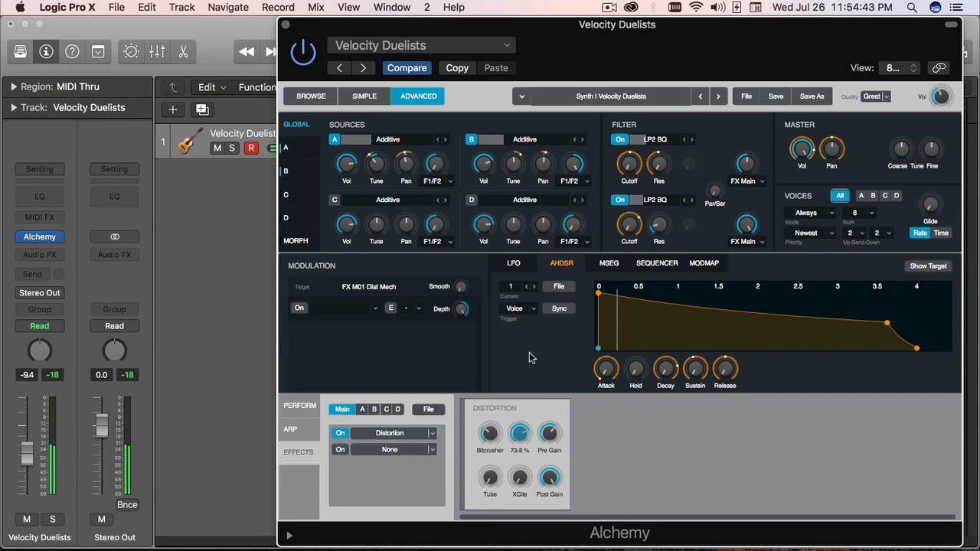
mouse_move(521, 434)
left_mouse_down()
mouse_move(523, 467)
mouse_move(523, 436)
left_mouse_up()
Try Distortion's Tube control at about 28.6 %, bring it back to zero, and raise Bitcrusher past its midpoint.
left_click(490, 477)
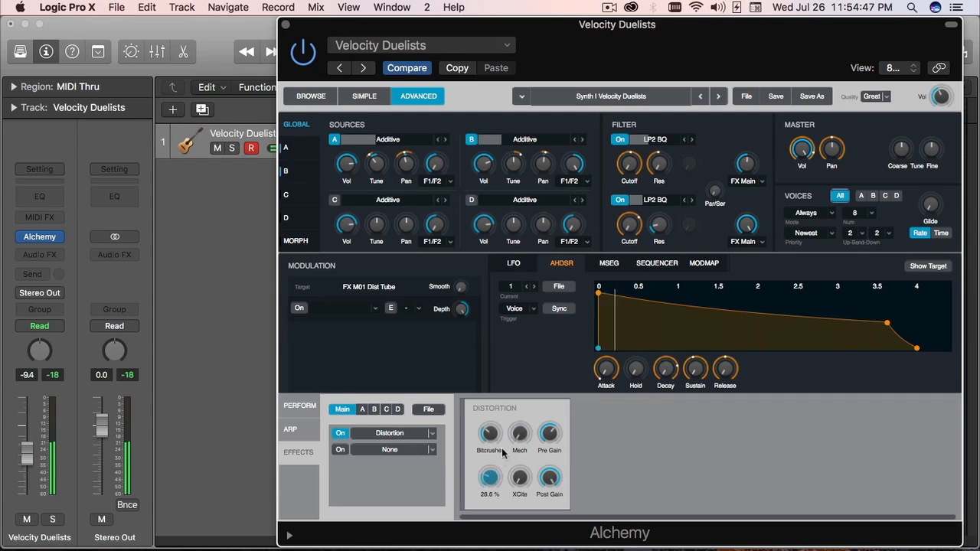
left_click_drag(500, 463, 501, 495)
left_click_drag(490, 434, 494, 456)
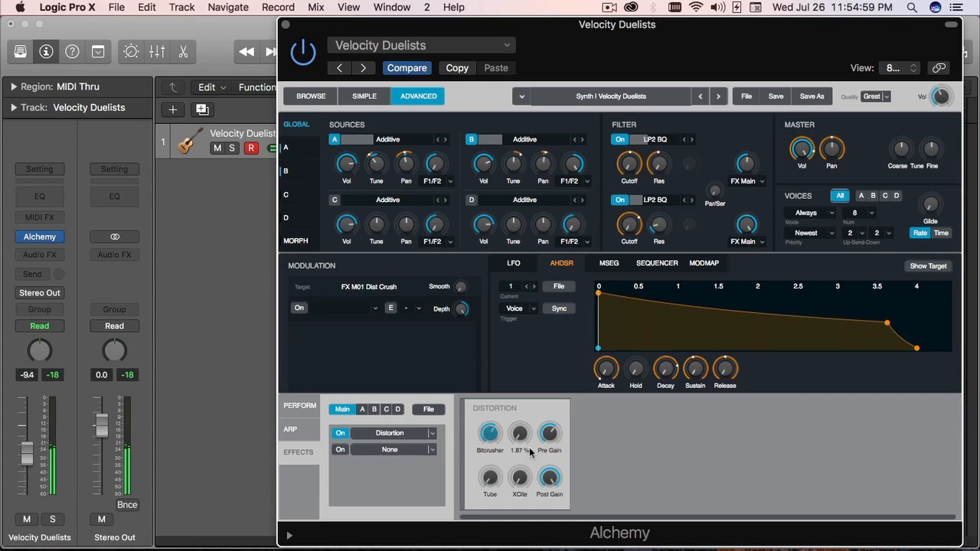
Set Distortion's Pre Gain to about -6.7 dB and Post Gain to about -0.357 dB, and try XCite at about 26.6 %.
left_click_drag(552, 438, 557, 452)
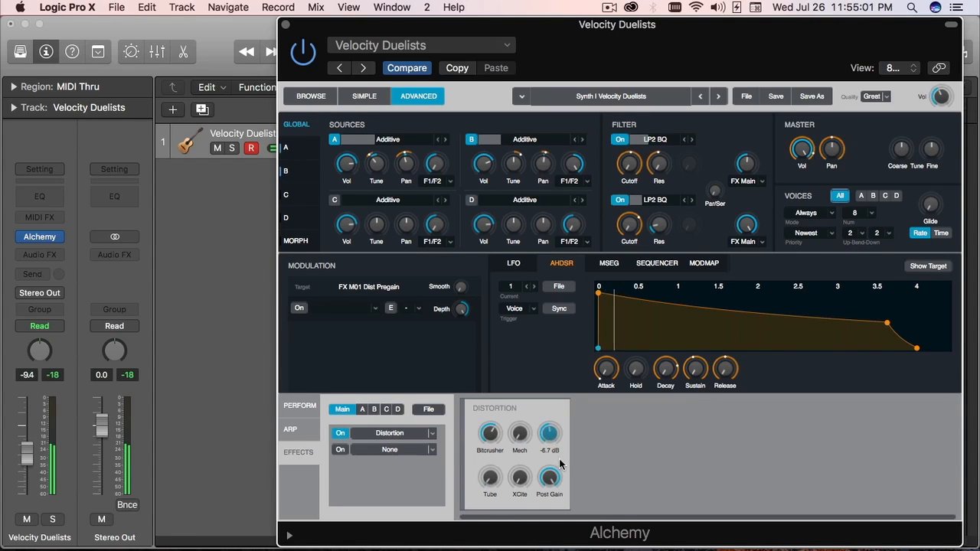
left_click(546, 478)
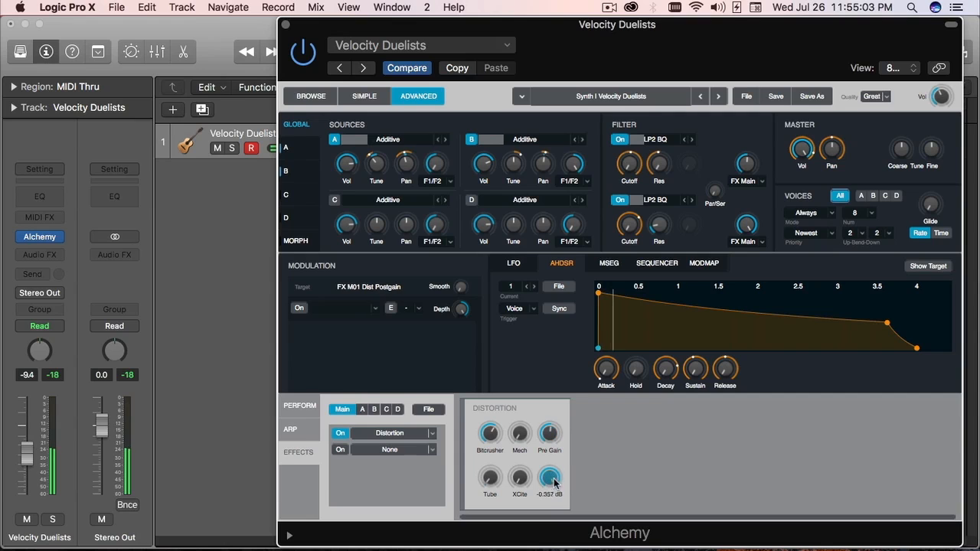
left_click(521, 477)
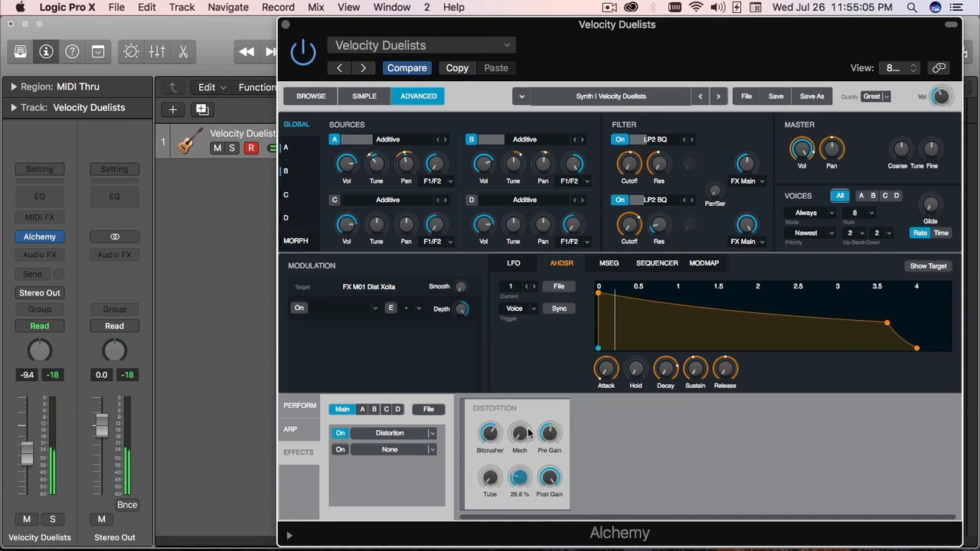
Replace Distortion with the Bandpass Filter and set its Low Cut to about 550 Hz.
left_click(433, 435)
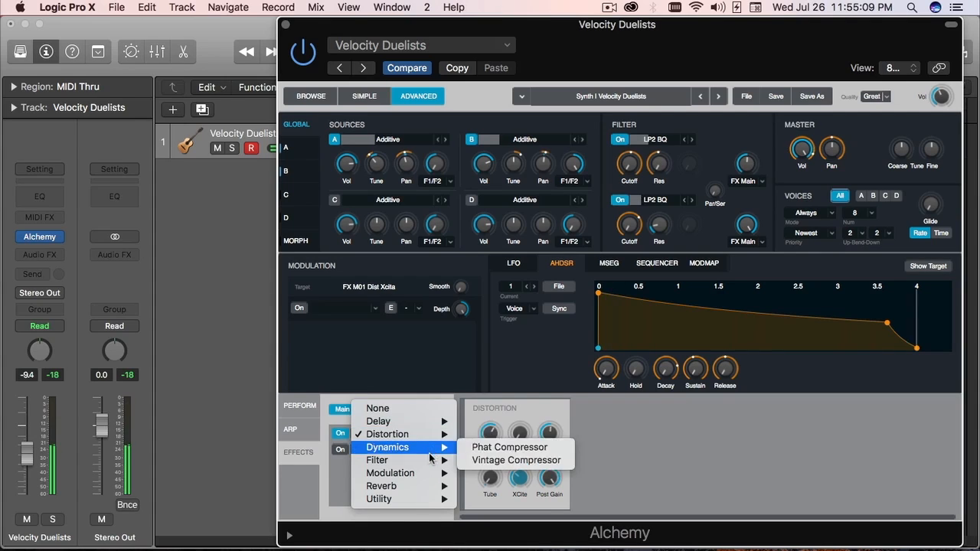
mouse_move(428, 503)
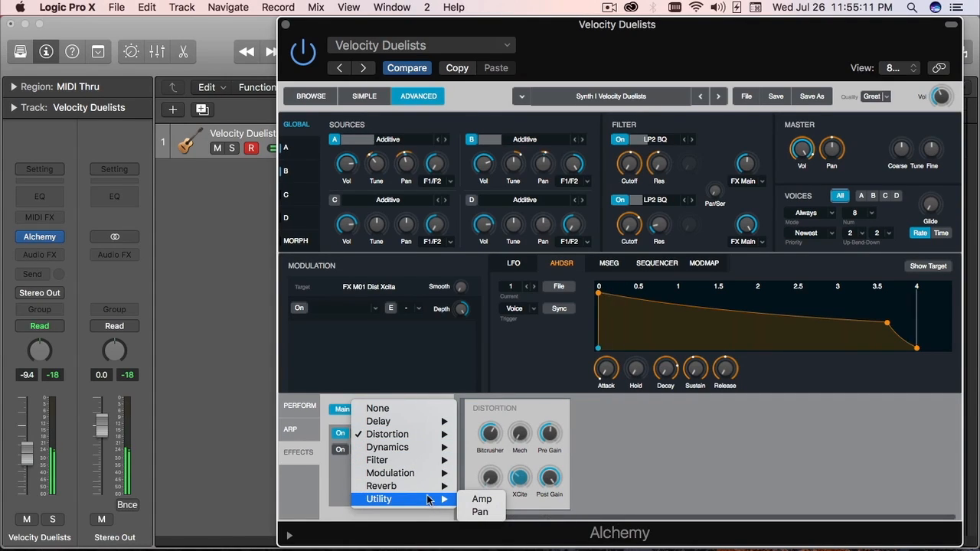
mouse_move(439, 464)
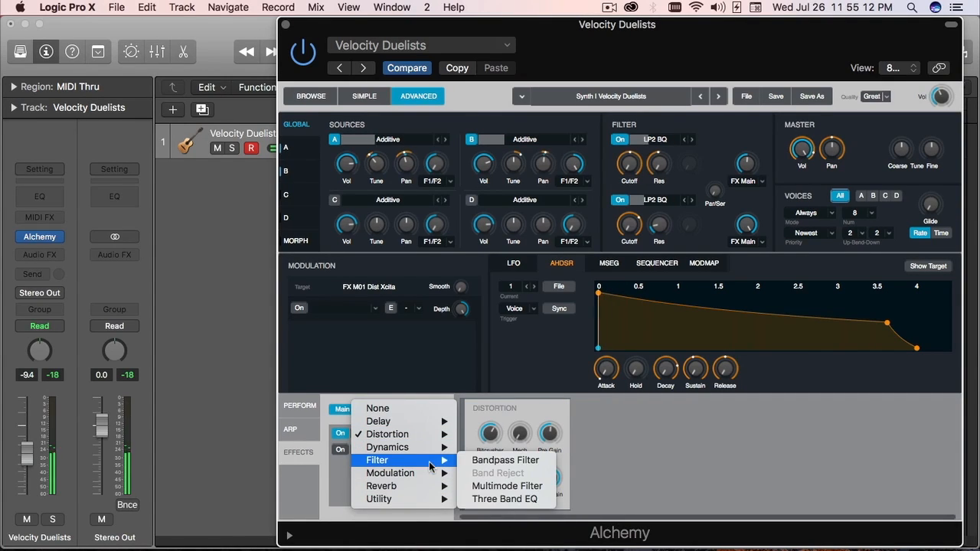
left_click(511, 460)
left_click_drag(490, 440, 499, 387)
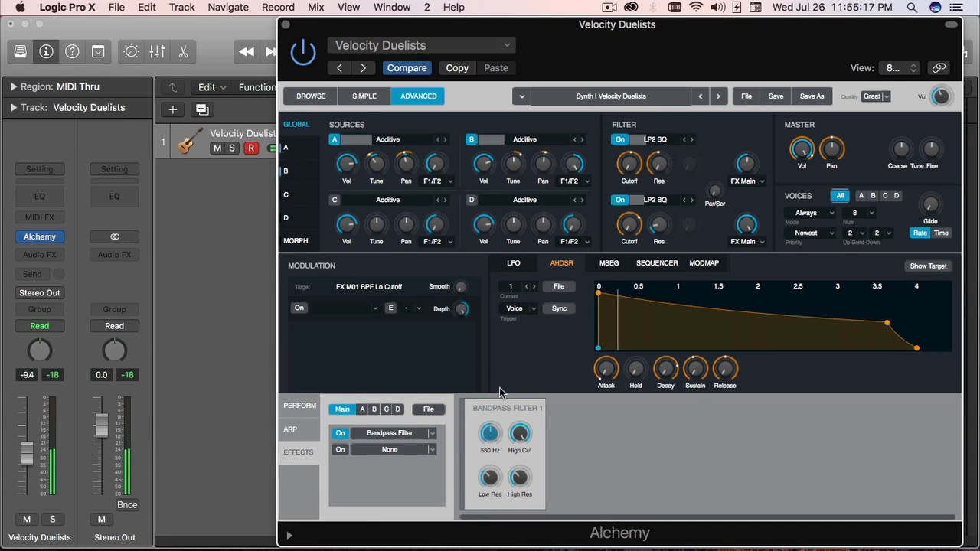
left_click(432, 433)
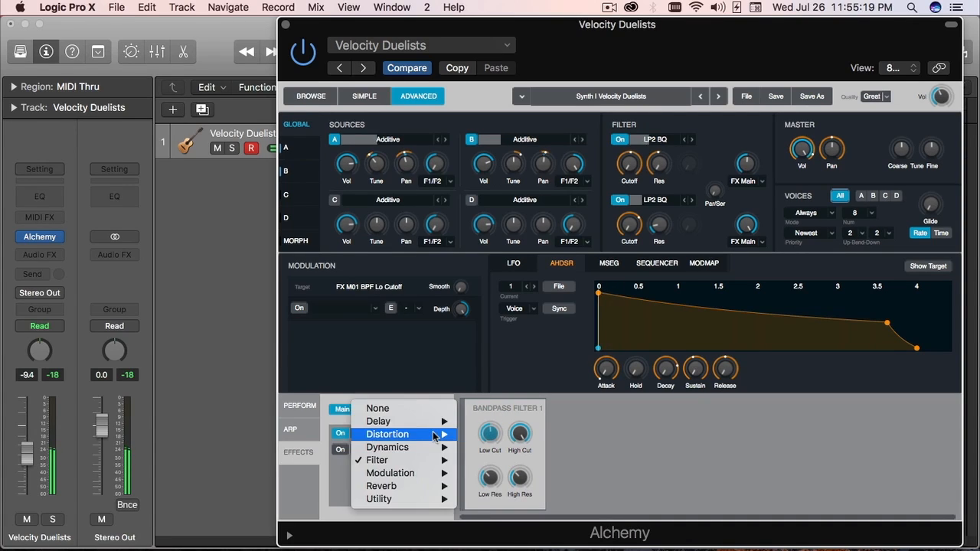
mouse_move(433, 436)
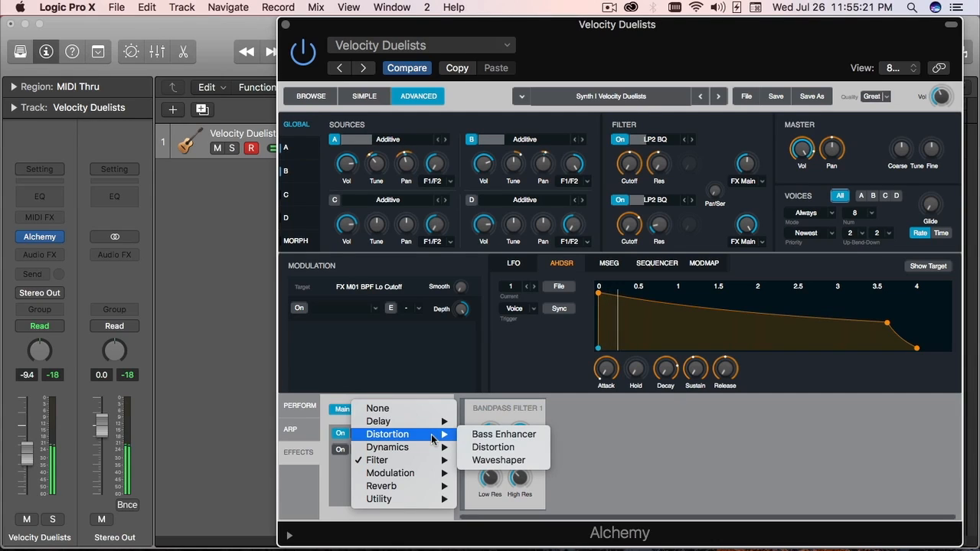
left_click(618, 414)
Try the Bandpass Filter's High Cut at about 4421 Hz, then raise High Res and set Low Res to about 29 %.
left_click_drag(521, 434, 521, 499)
left_click_drag(490, 434, 531, 476)
left_click_drag(529, 434, 553, 386)
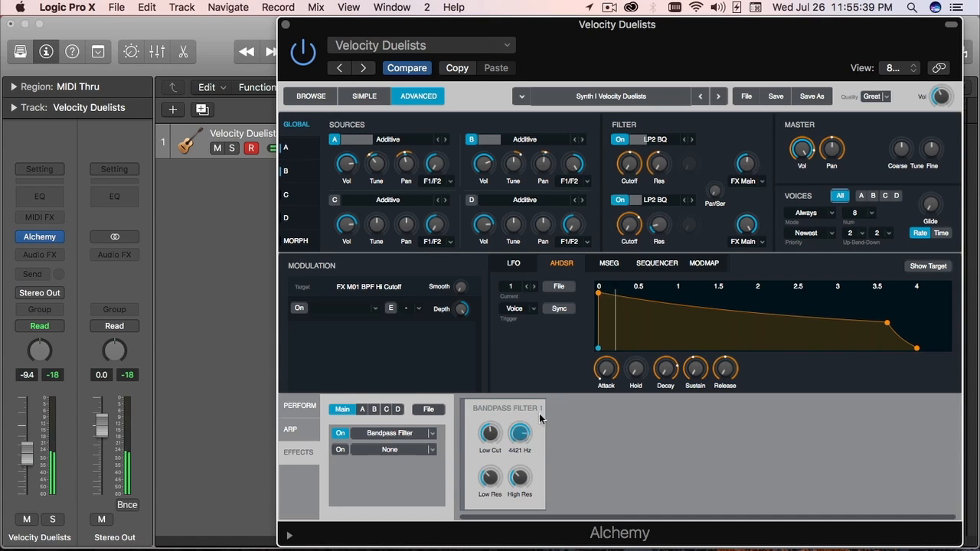
left_click_drag(519, 477, 496, 481)
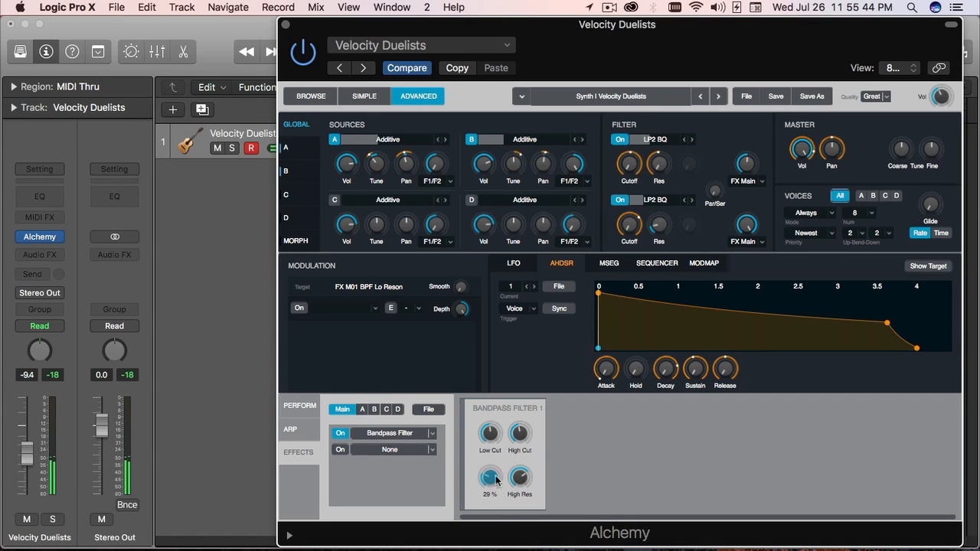
Try Band Reject in the Main rack's first slot, then replace it with the Multimode Filter.
left_click(431, 434)
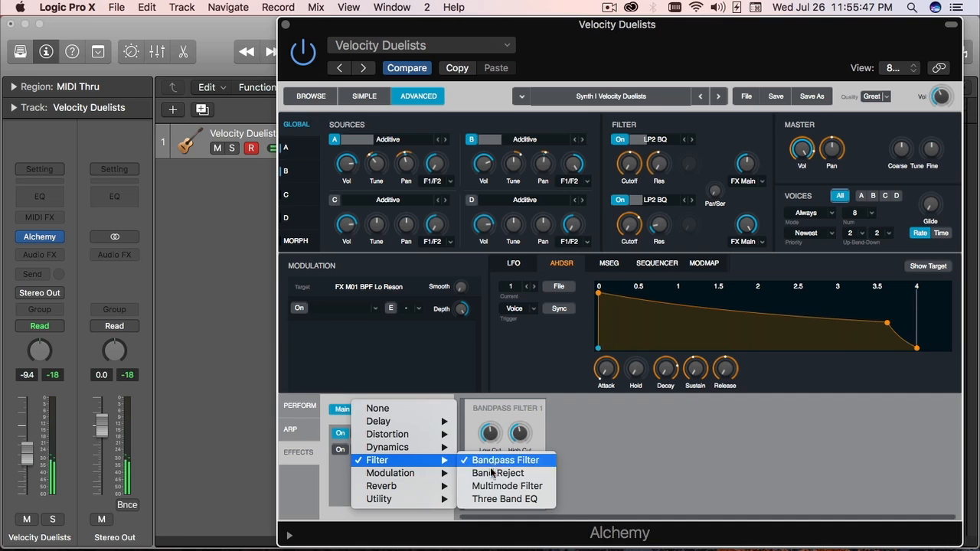
left_click(491, 475)
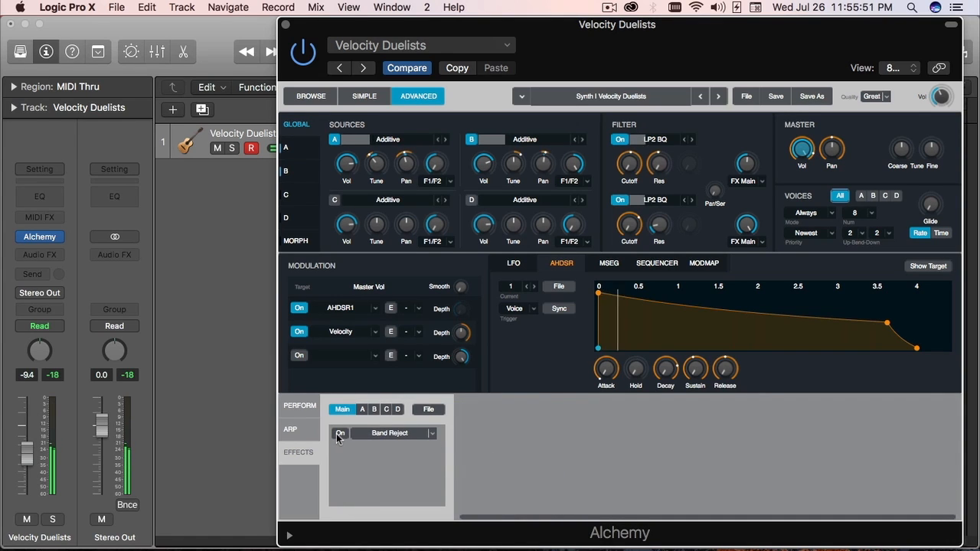
left_click(433, 437)
mouse_move(433, 438)
mouse_move(429, 462)
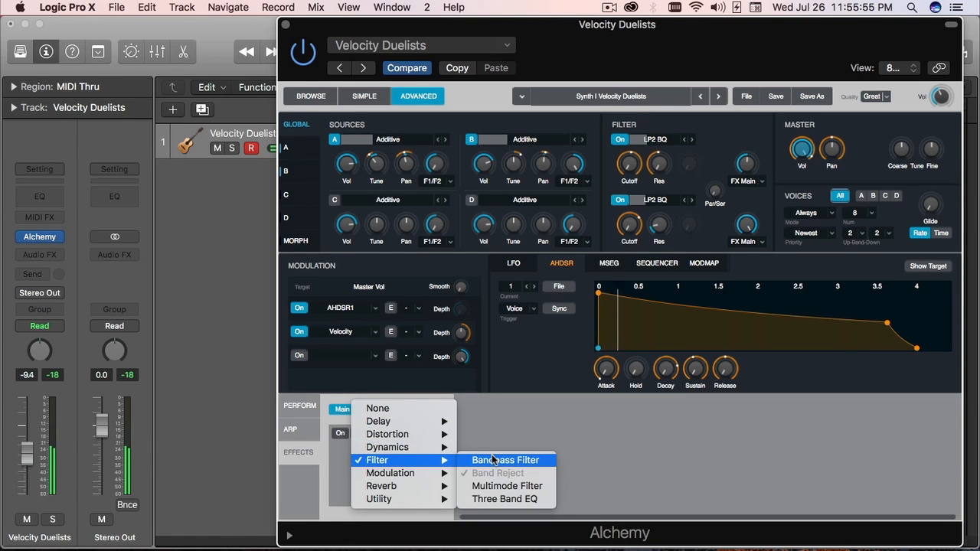
left_click(528, 486)
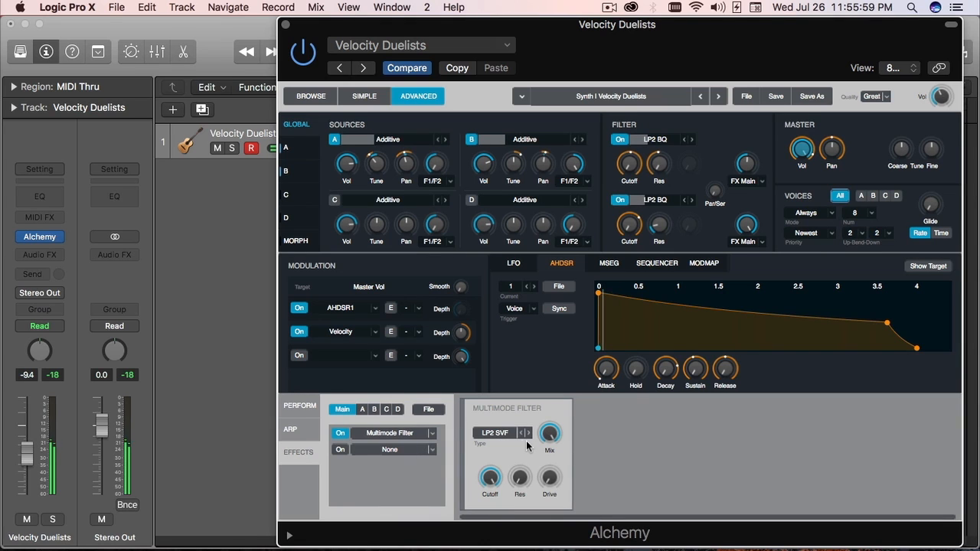
Set the Multimode Filter's type to LP2 MG, lower Mix slightly, raise Res to about halfway and set Drive to about 22.7 %.
left_click(498, 433)
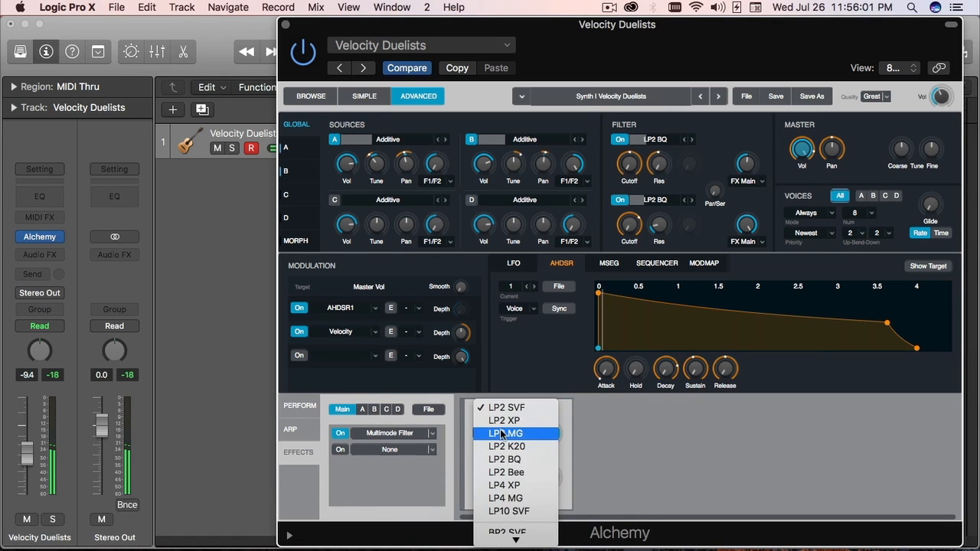
left_click(501, 433)
left_click(549, 434)
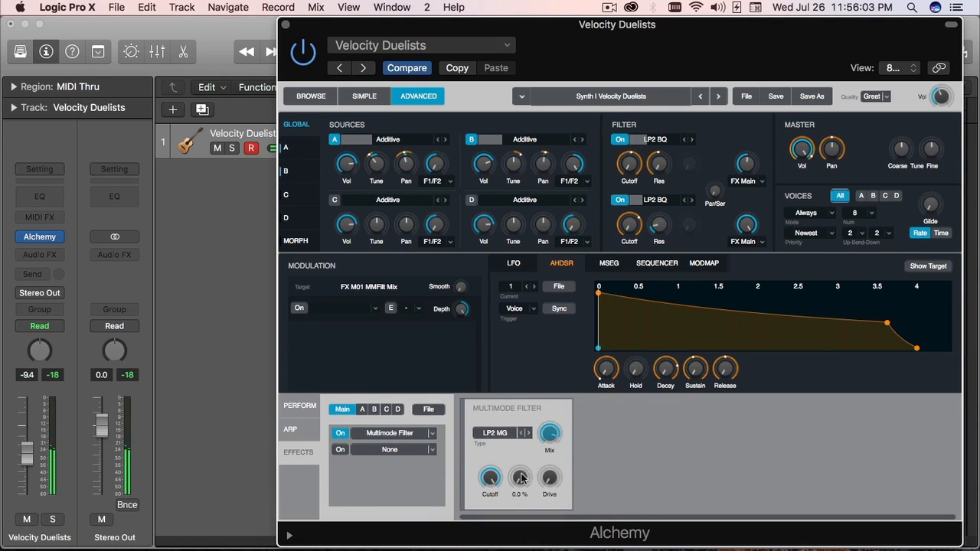
left_click_drag(549, 477, 542, 431)
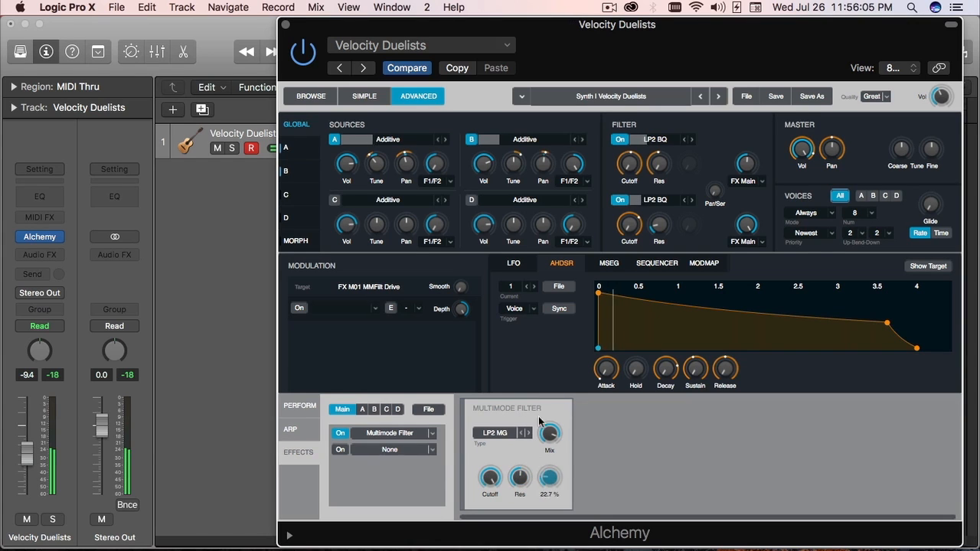
Try the Multimode Filter with Cutoff at about 1403 Hz, a lower Res and Drive at about 40.8 %.
left_click_drag(490, 477, 482, 519)
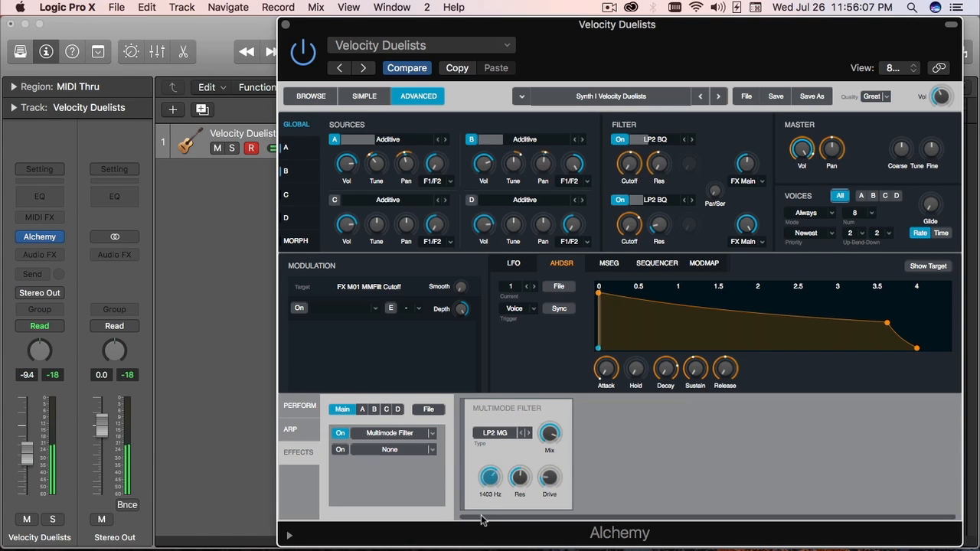
left_click_drag(519, 476, 490, 498)
left_click(519, 477)
left_click(548, 477)
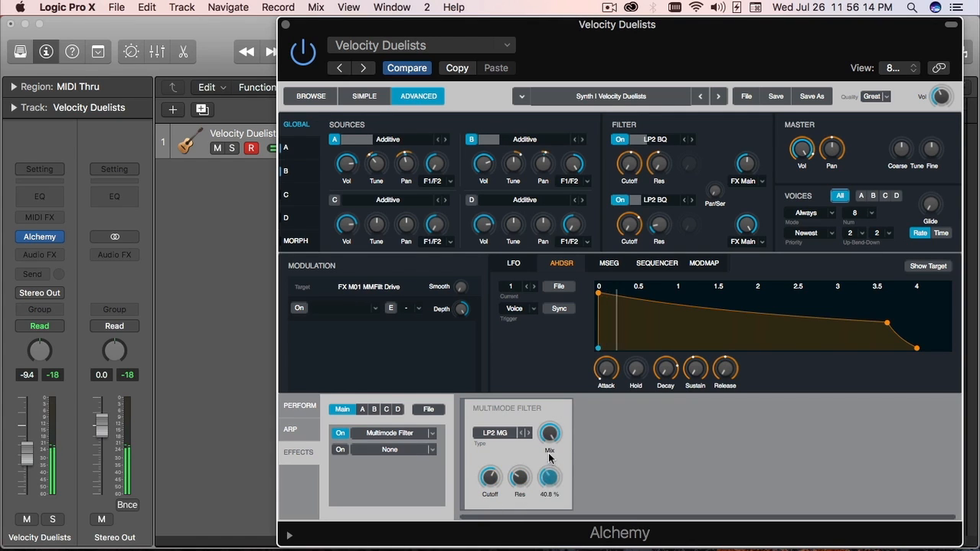
Replace the Multimode Filter in the Main rack with Three Band EQ and raise its F1 gain to 18 dB.
left_click(432, 434)
mouse_move(428, 460)
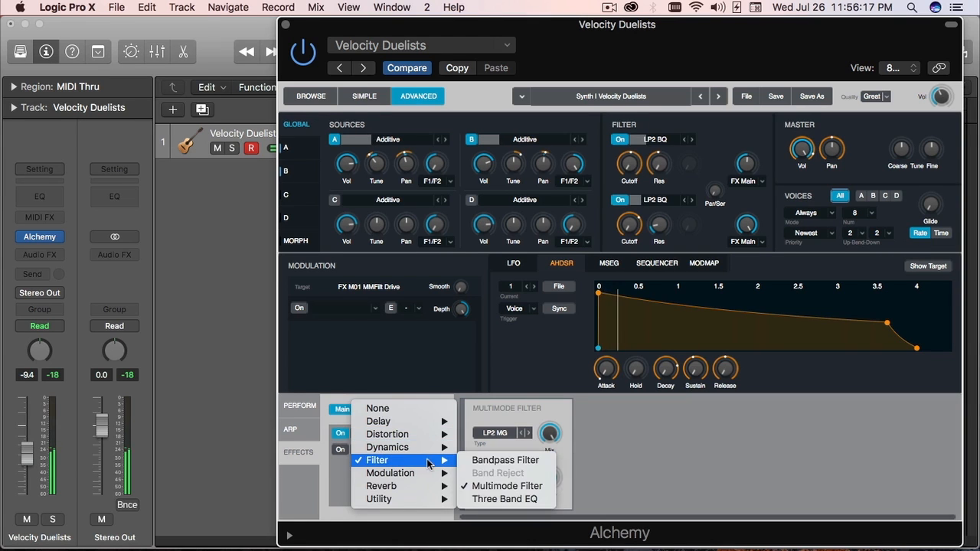
left_click(522, 498)
left_click(505, 434)
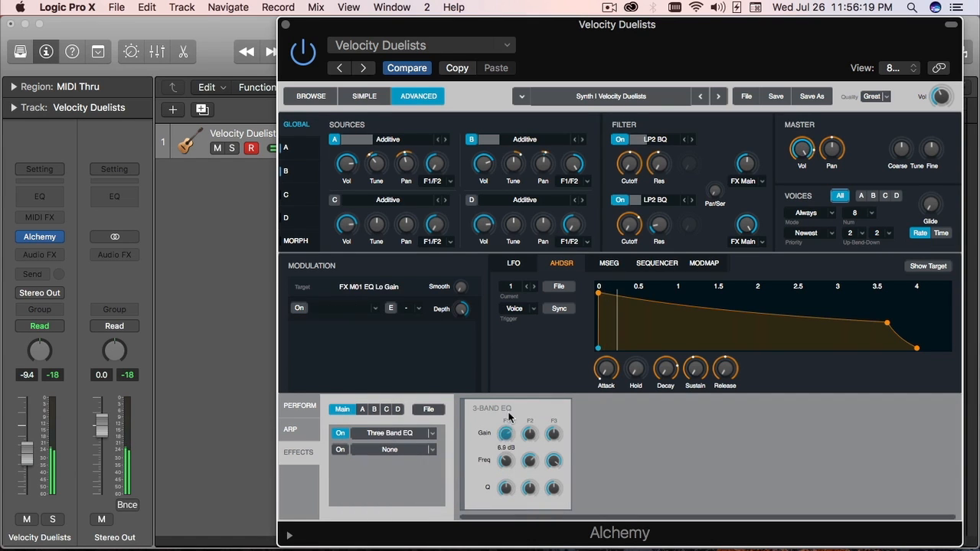
Lower the Three Band EQ's F1 frequency and set the F1 Q to about 4.7 octaves.
left_click(505, 460)
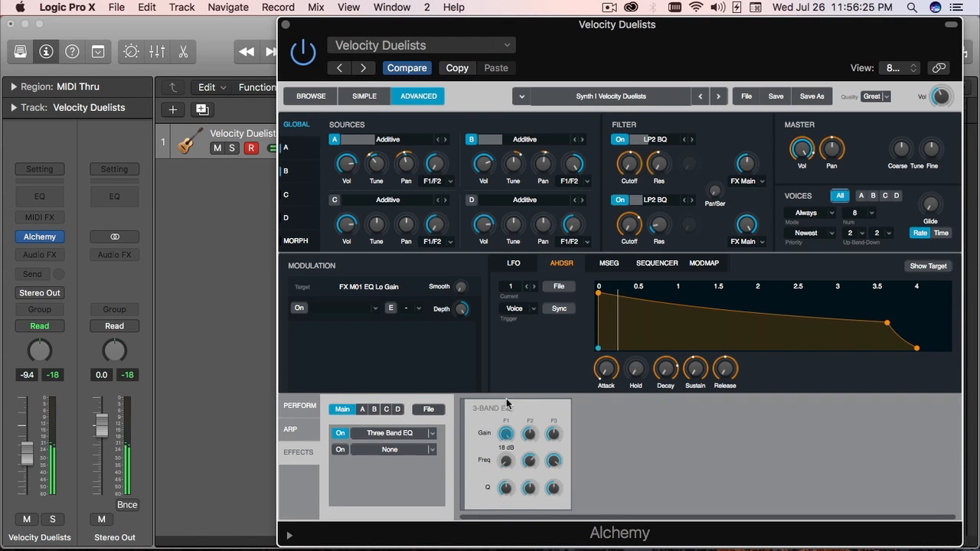
left_click(506, 486)
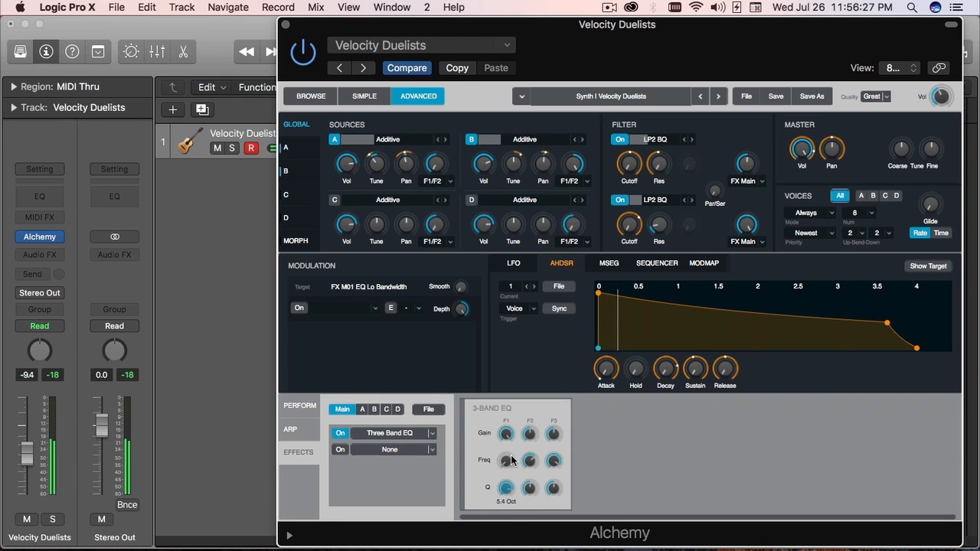
mouse_move(508, 474)
mouse_move(506, 463)
left_mouse_down()
mouse_move(507, 455)
mouse_move(506, 465)
left_mouse_up()
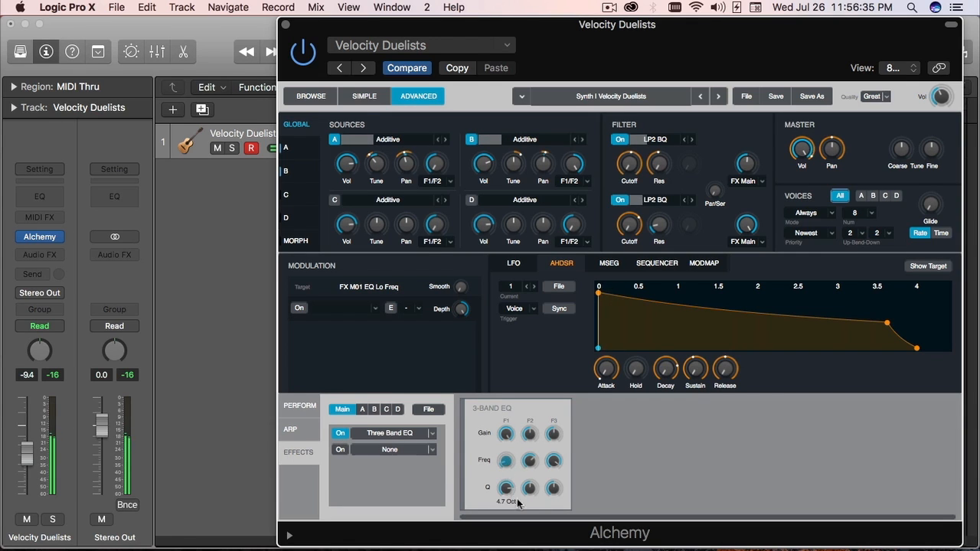
Raise the F2 band's gain and adjust its frequency, and lower the F3 band's gain and frequency.
mouse_move(528, 440)
left_click_drag(528, 440, 532, 409)
left_click_drag(530, 463, 567, 530)
left_click_drag(554, 433, 559, 464)
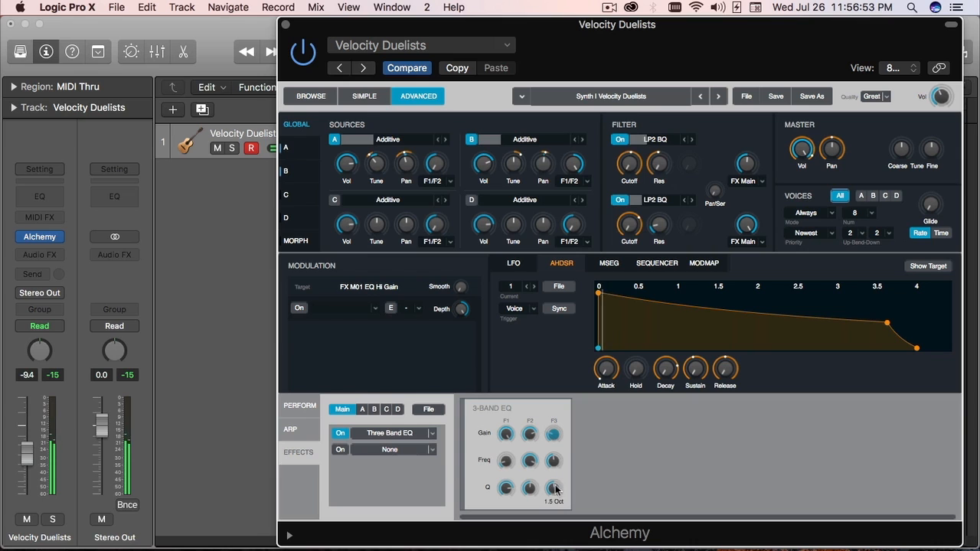
Narrow the F3 Q to about 0.53 octaves and the F2 Q to about 0.9 octaves, and readjust the F2 gain.
left_click_drag(556, 494, 565, 541)
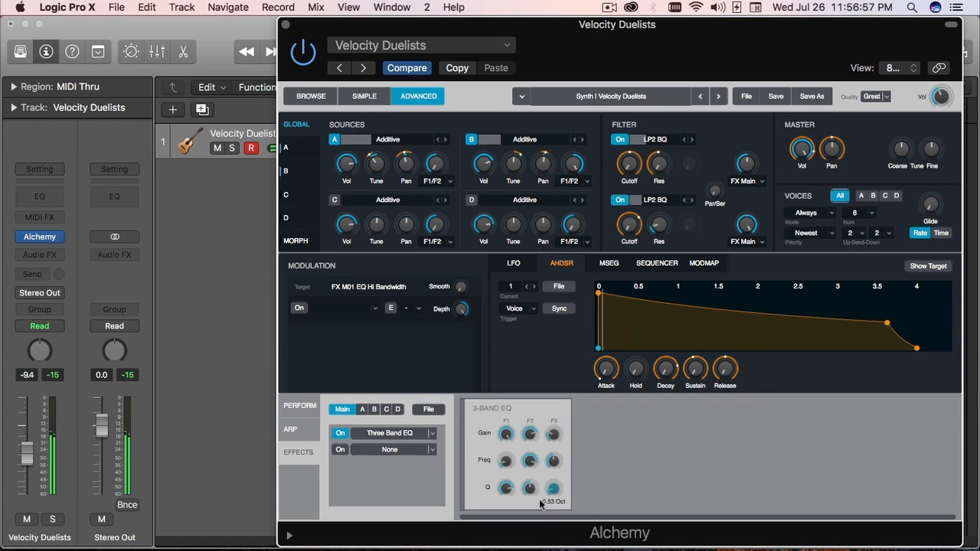
left_click_drag(531, 497, 537, 523)
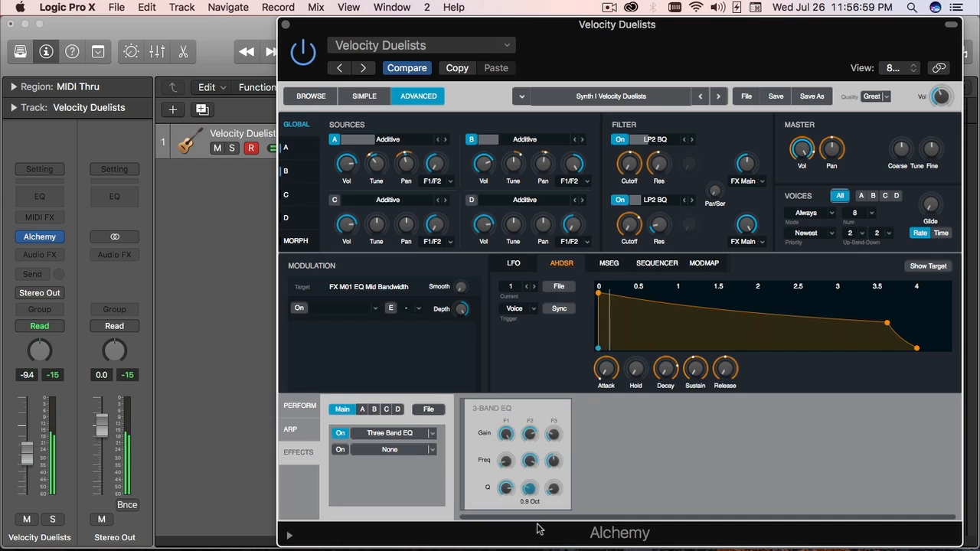
left_click(528, 435)
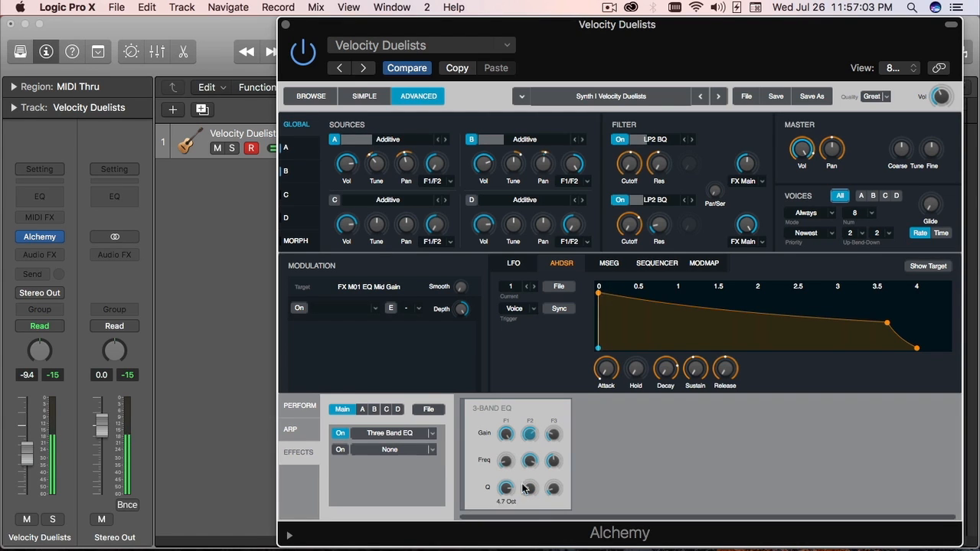